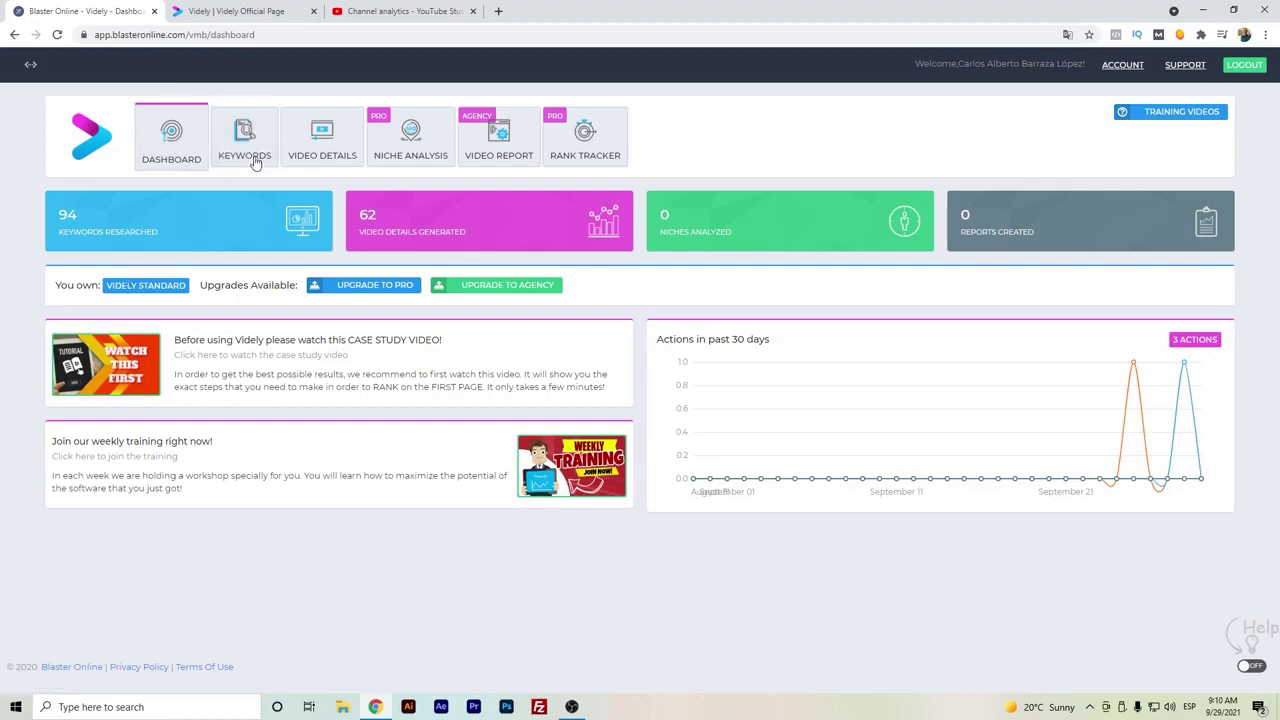
# Run a Videly keyword research for 'video marketing' from the Keywords page
pyautogui.click(258, 158)
pyautogui.scroll(-2, 240, 235)
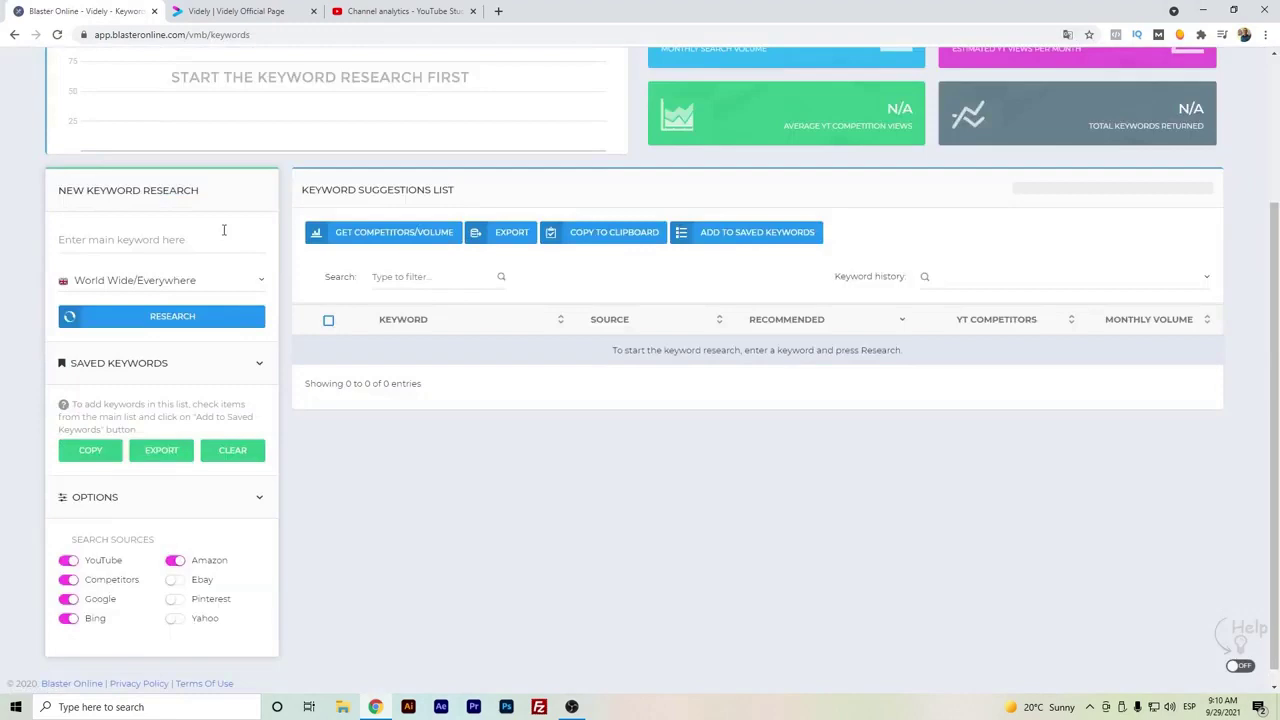
pyautogui.click(184, 249)
pyautogui.write('video marketing')
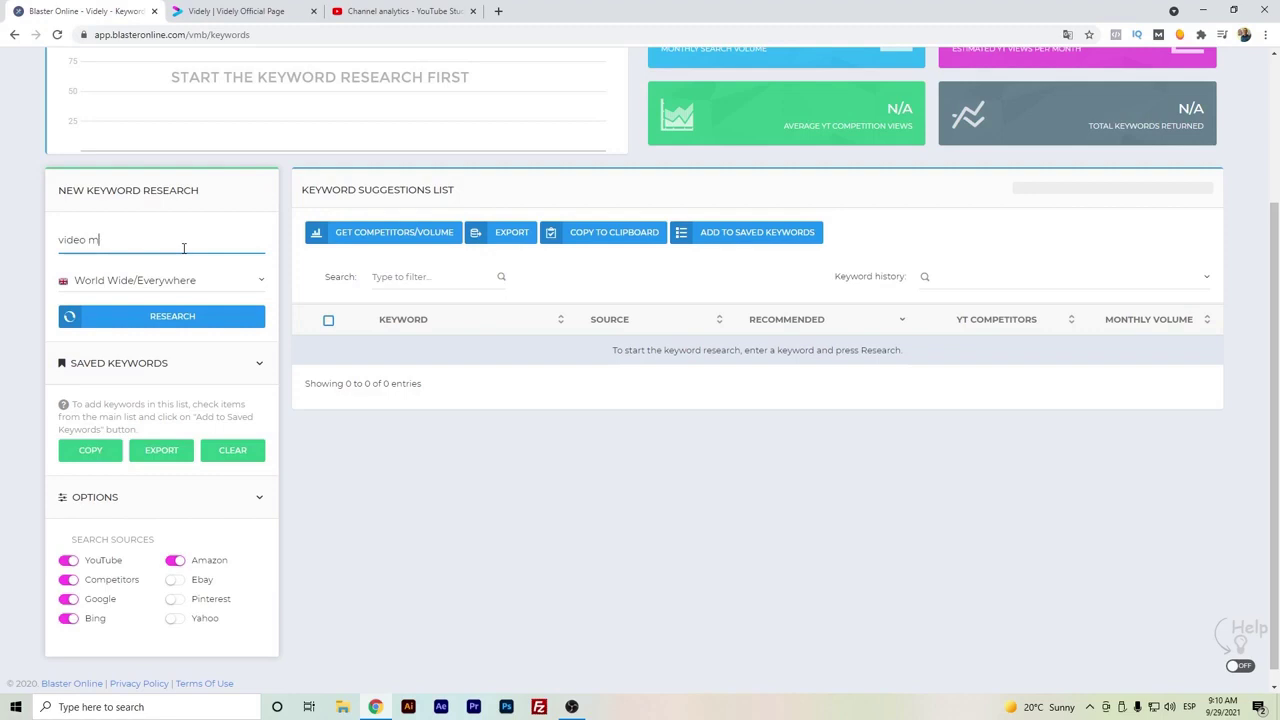
pyautogui.click(202, 325)
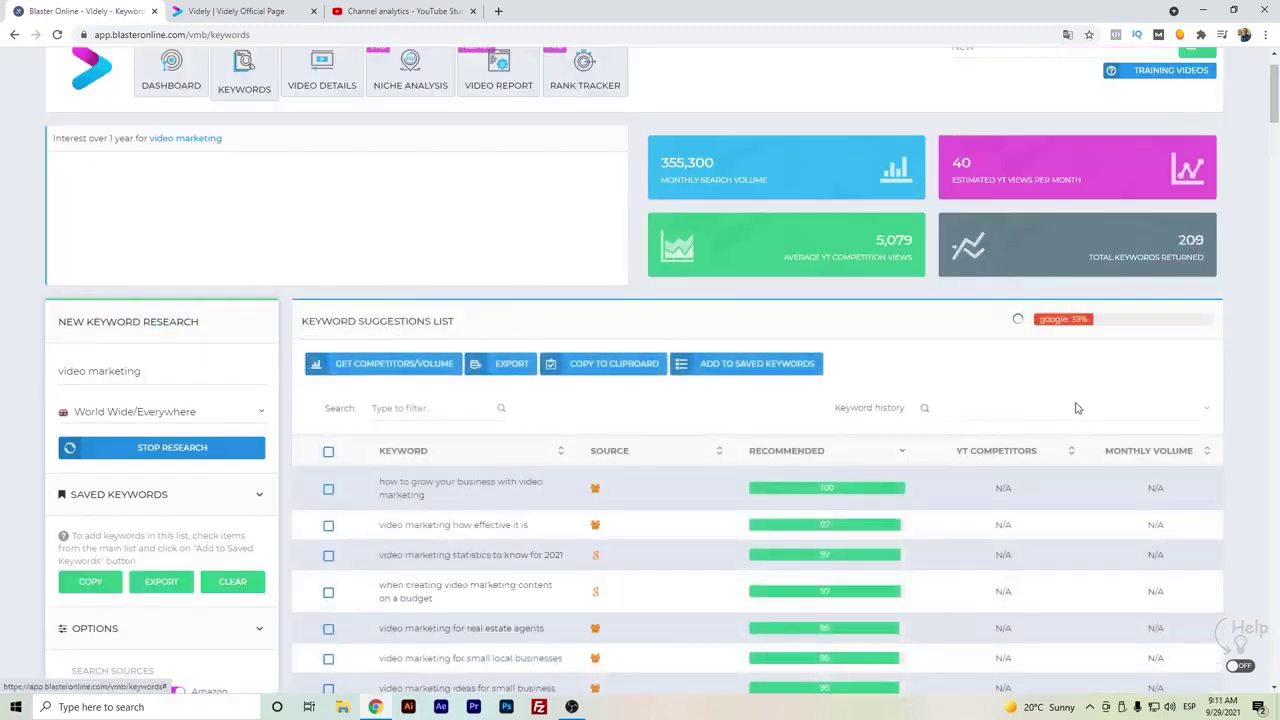
# Scroll through the finished 'video marketing' results, now 276 keywords
pyautogui.scroll(1, 300, 280)
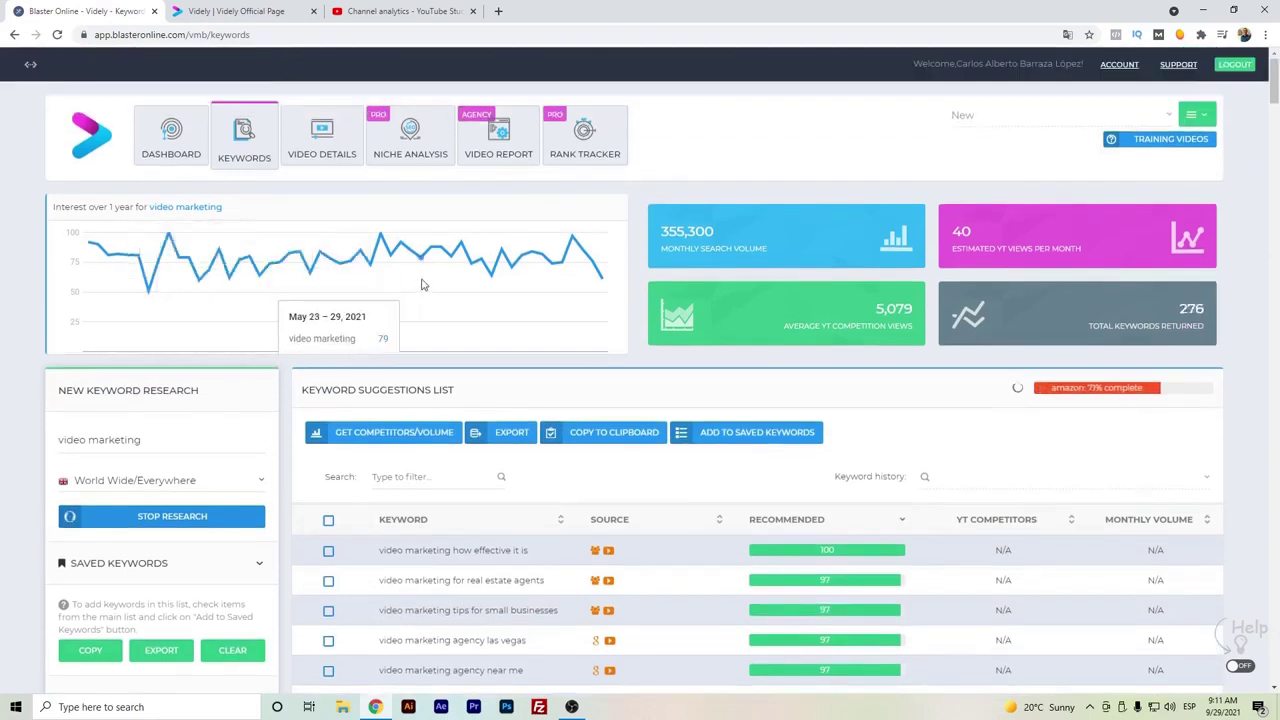
pyautogui.scroll(-1, 610, 280)
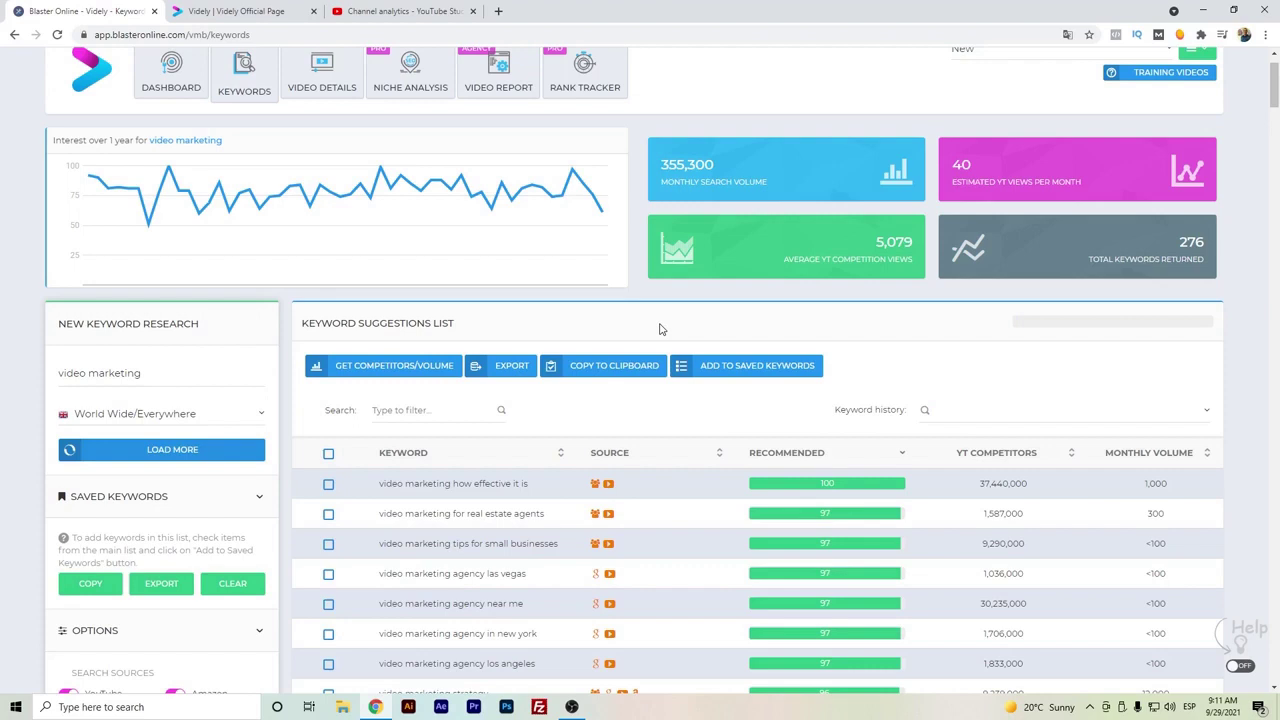
pyautogui.scroll(-2, 683, 370)
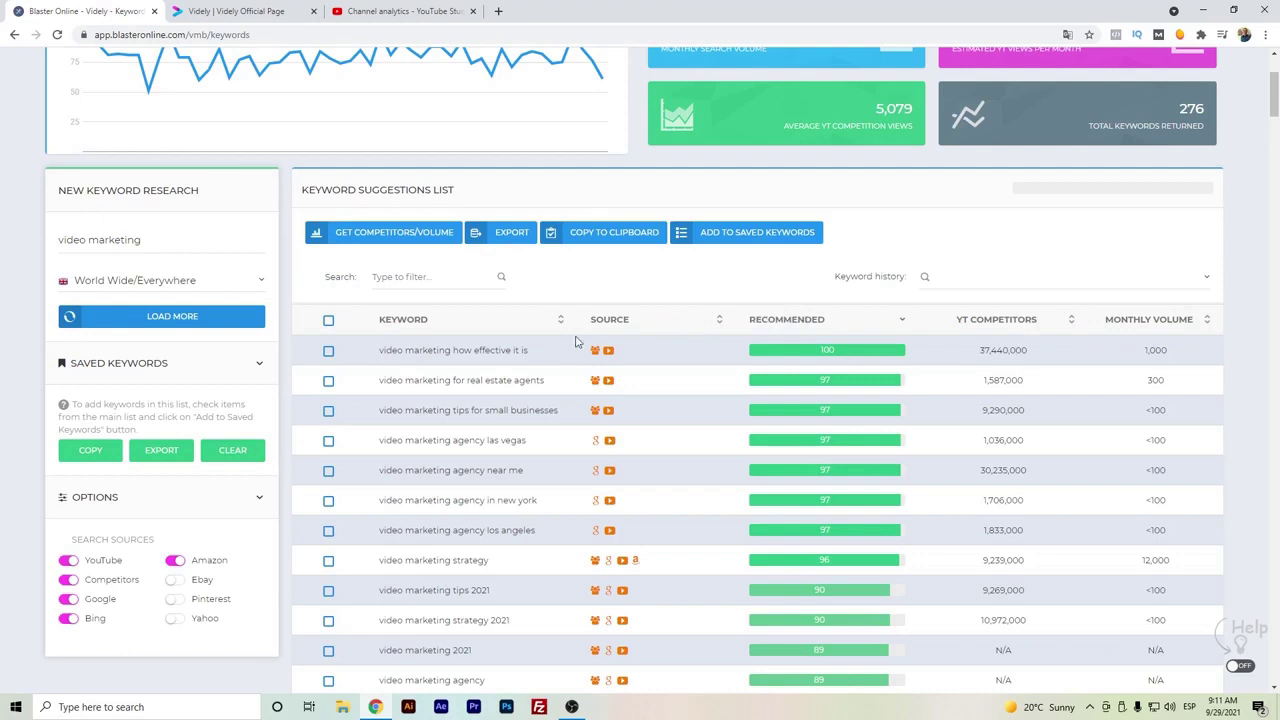
pyautogui.scroll(-1, 575, 342)
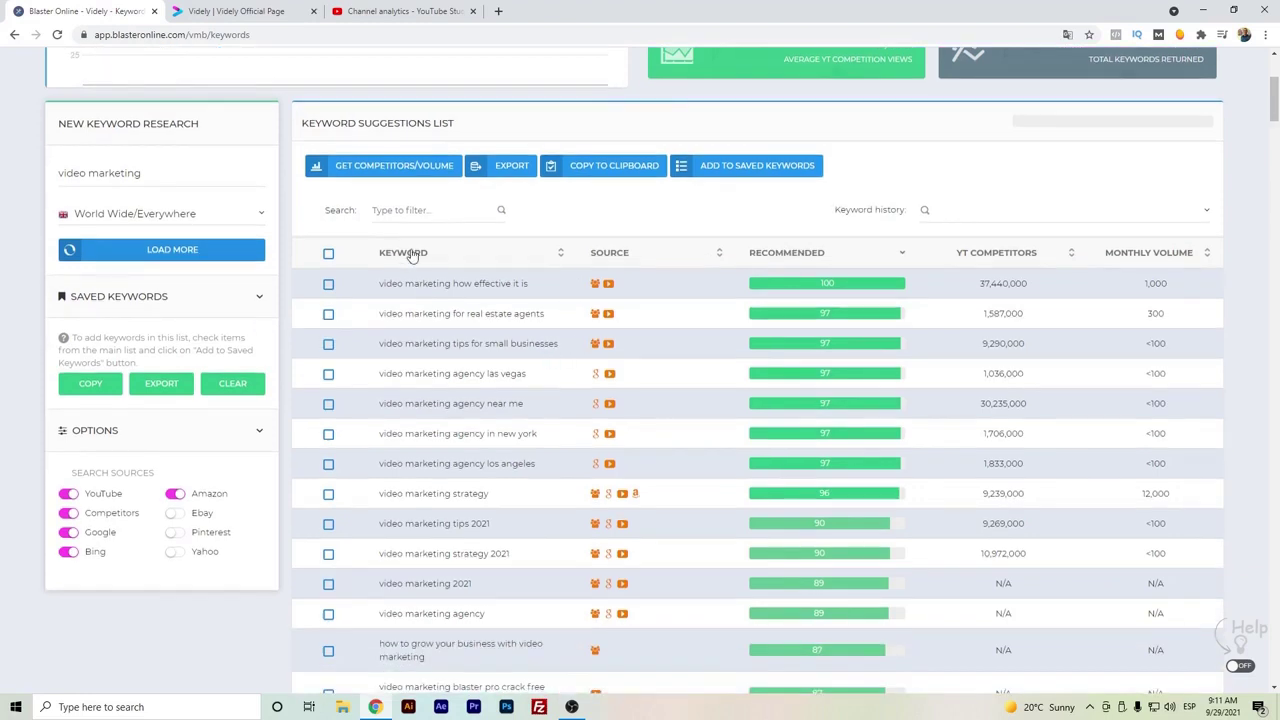
pyautogui.scroll(-2, 650, 300)
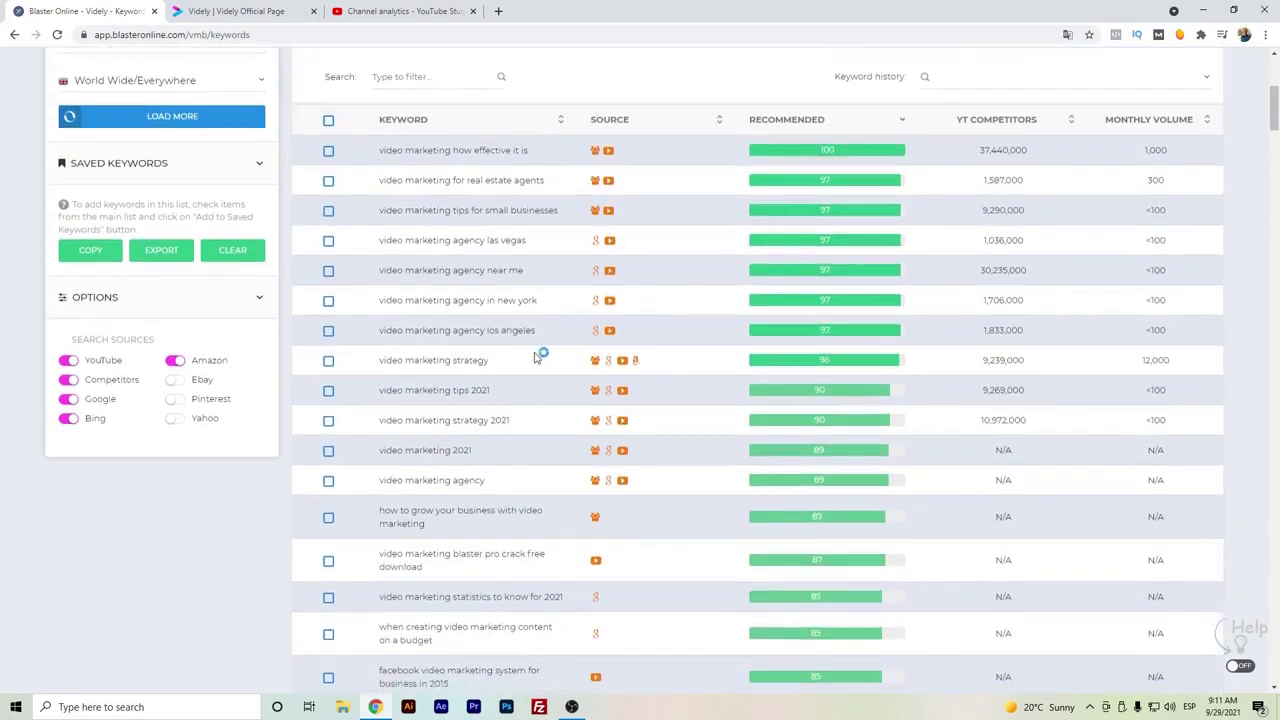
pyautogui.scroll(-2, 426, 445)
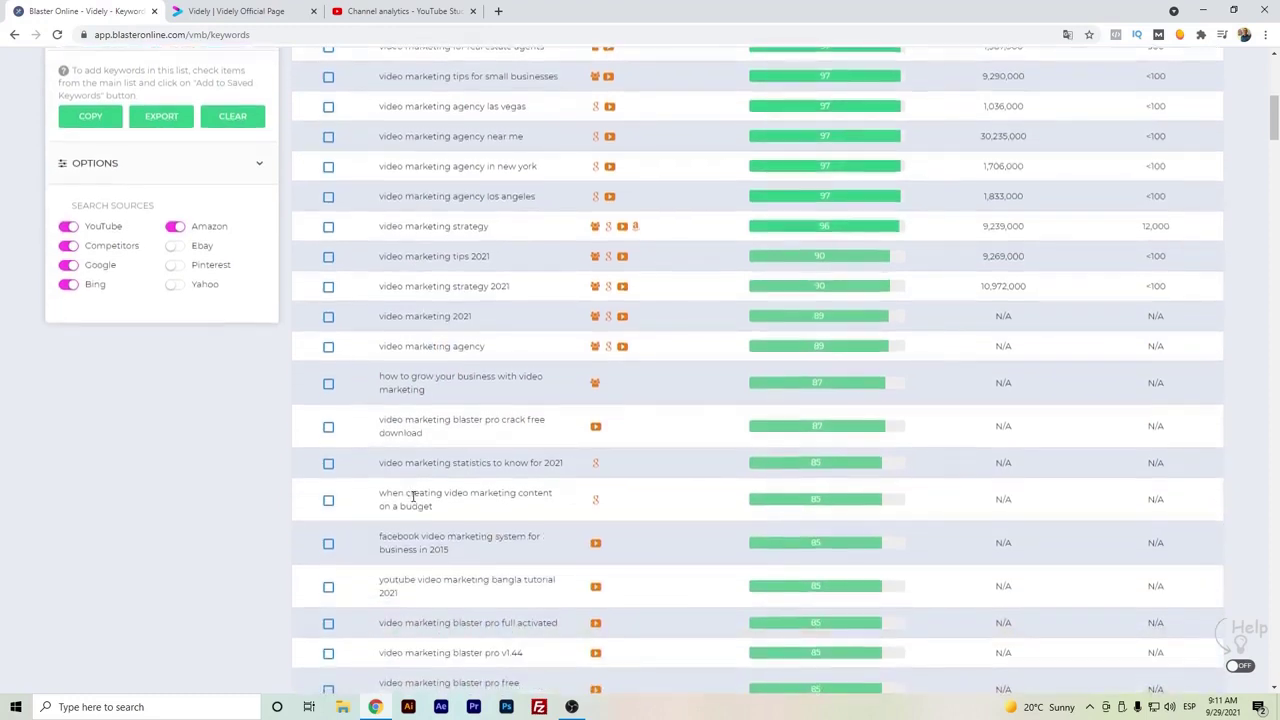
pyautogui.scroll(-1, 412, 497)
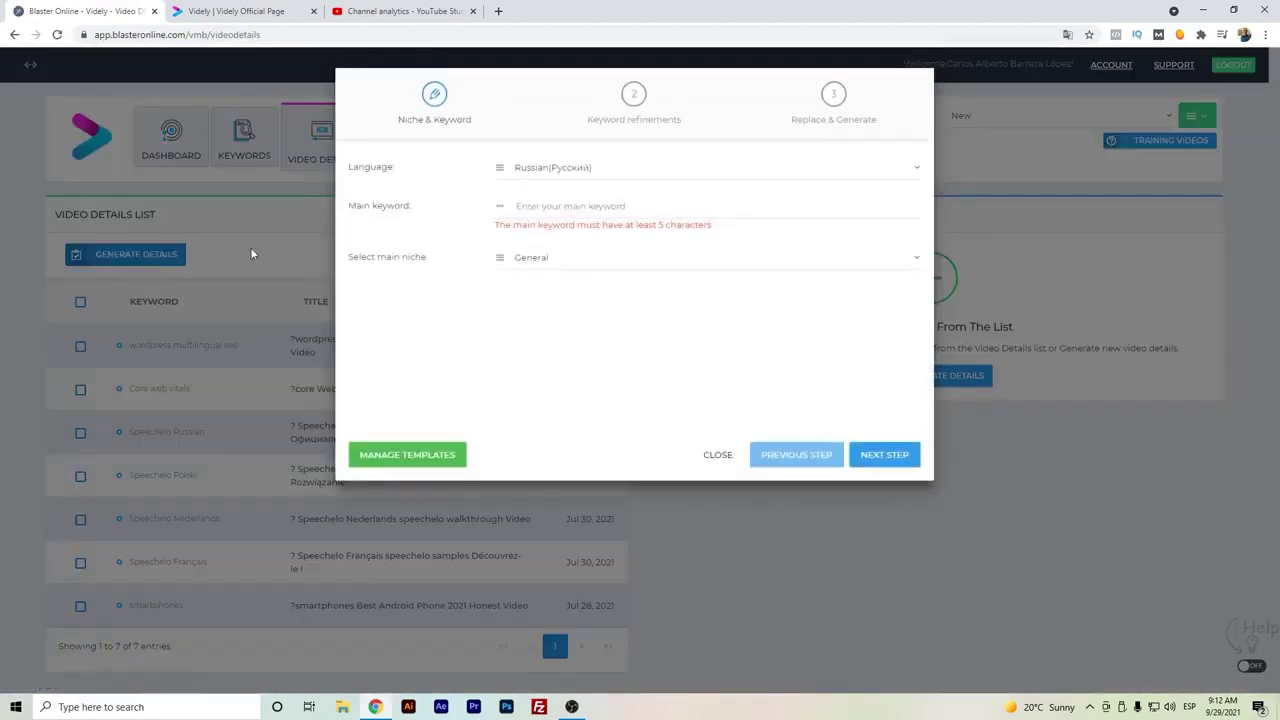
# Set language to English and main keyword 'video marketing', then advance to keyword refinements
pyautogui.click(575, 170)
pyautogui.write('english')
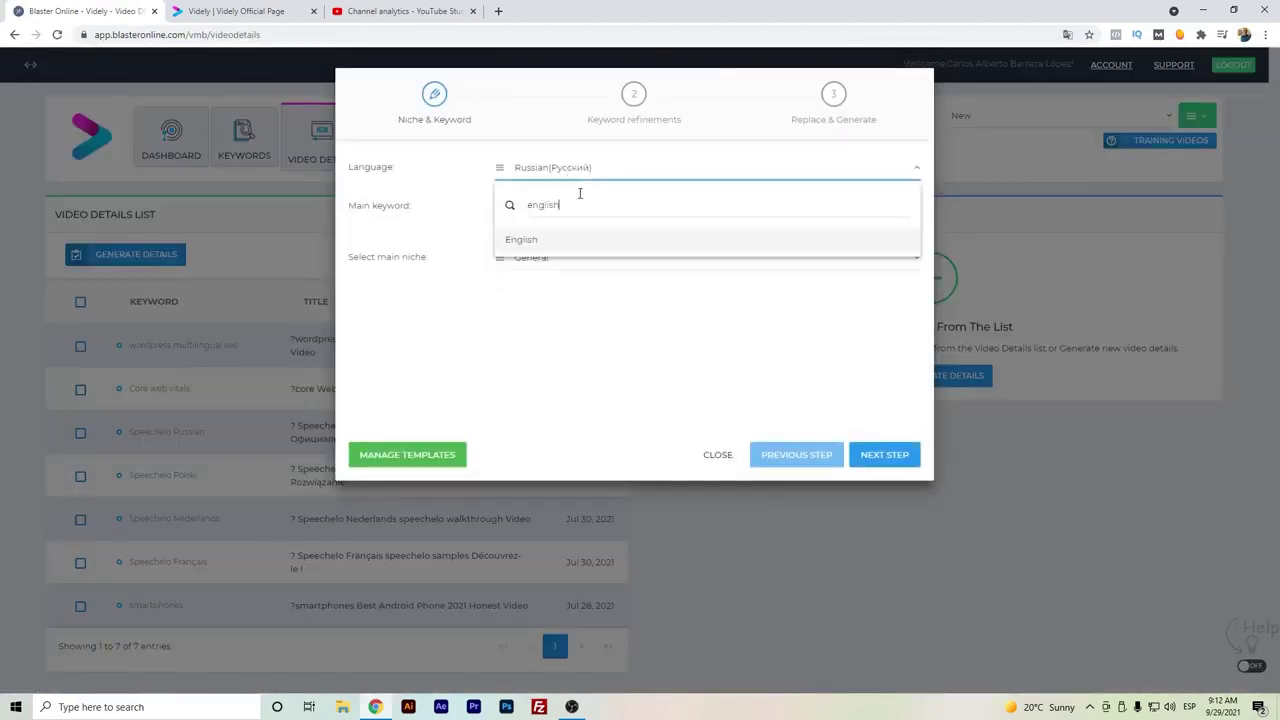
pyautogui.press('Return')
pyautogui.write('video marketing')
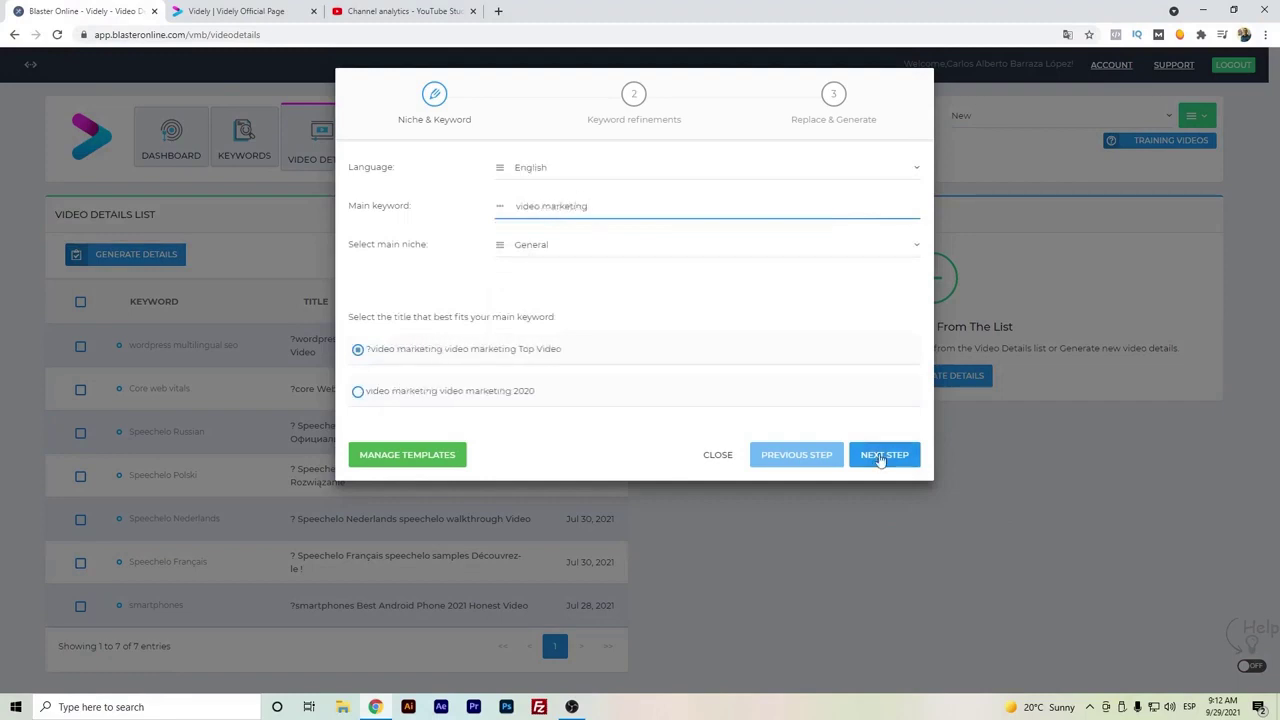
pyautogui.click(880, 458)
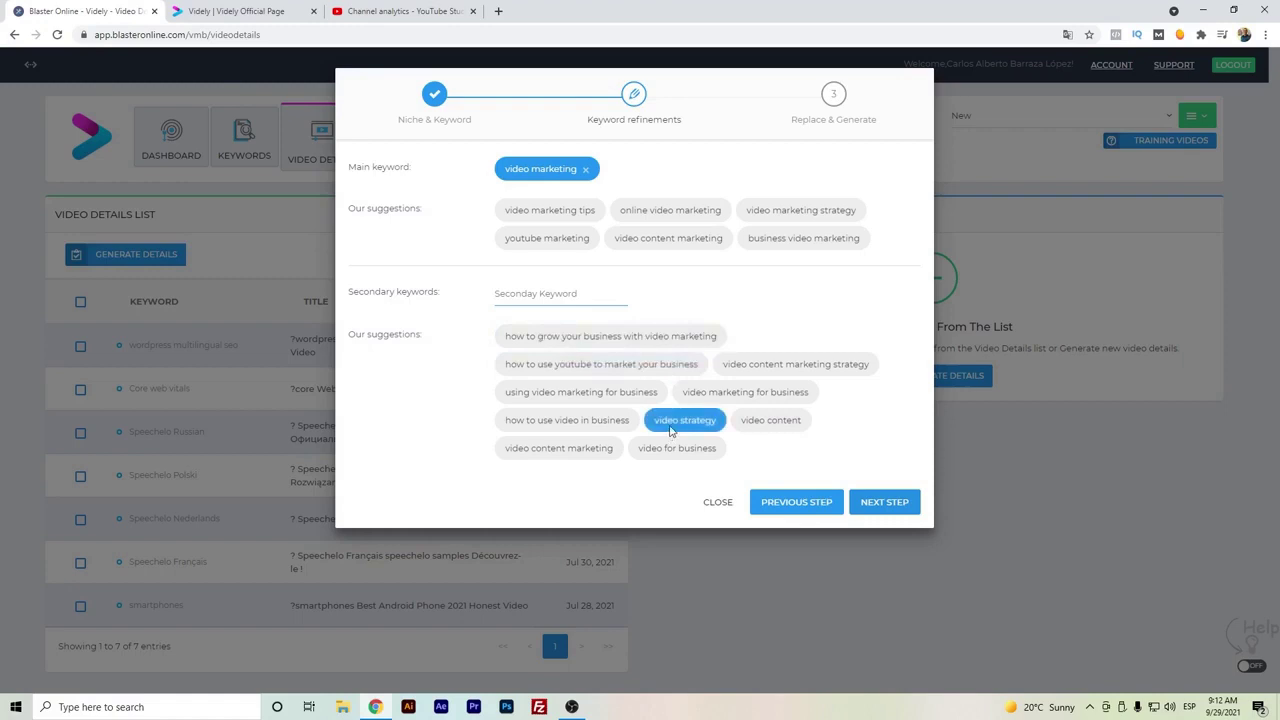
# Add five secondary keywords: video strategy, video for business, video content marketing, video content marketing strategy, video content
pyautogui.click(672, 428)
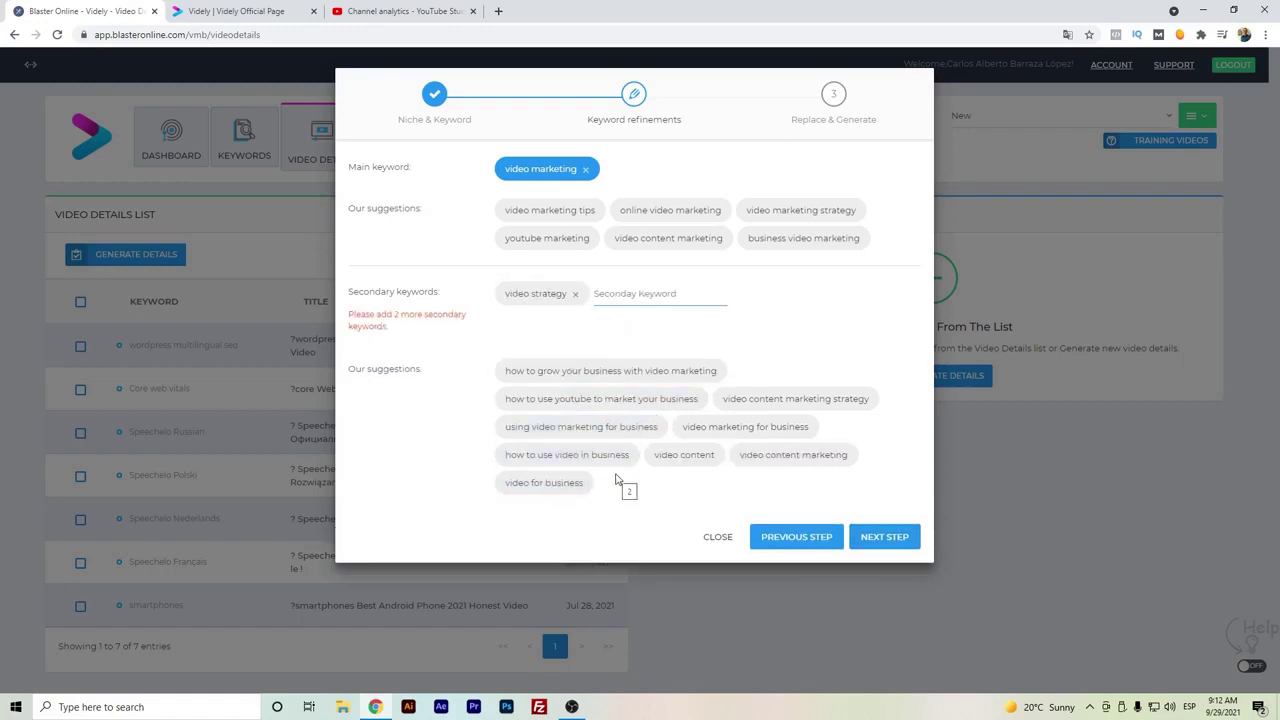
pyautogui.click(570, 482)
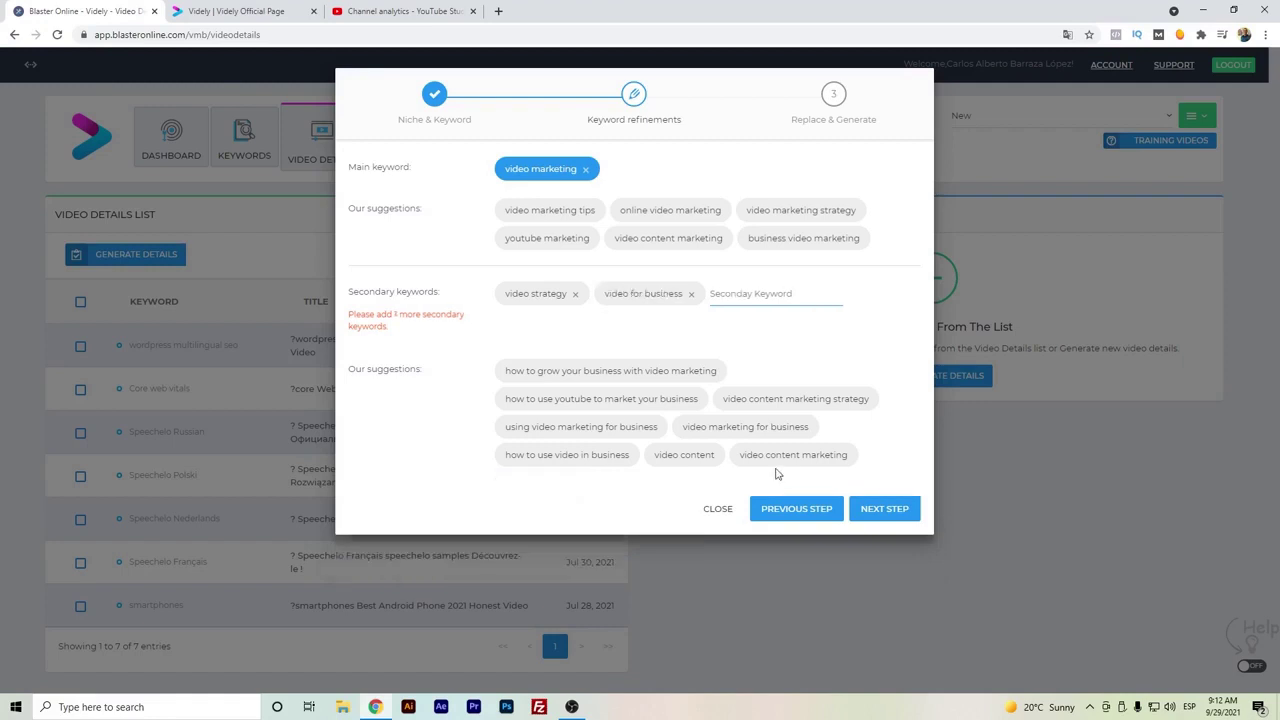
pyautogui.click(790, 453)
pyautogui.click(746, 395)
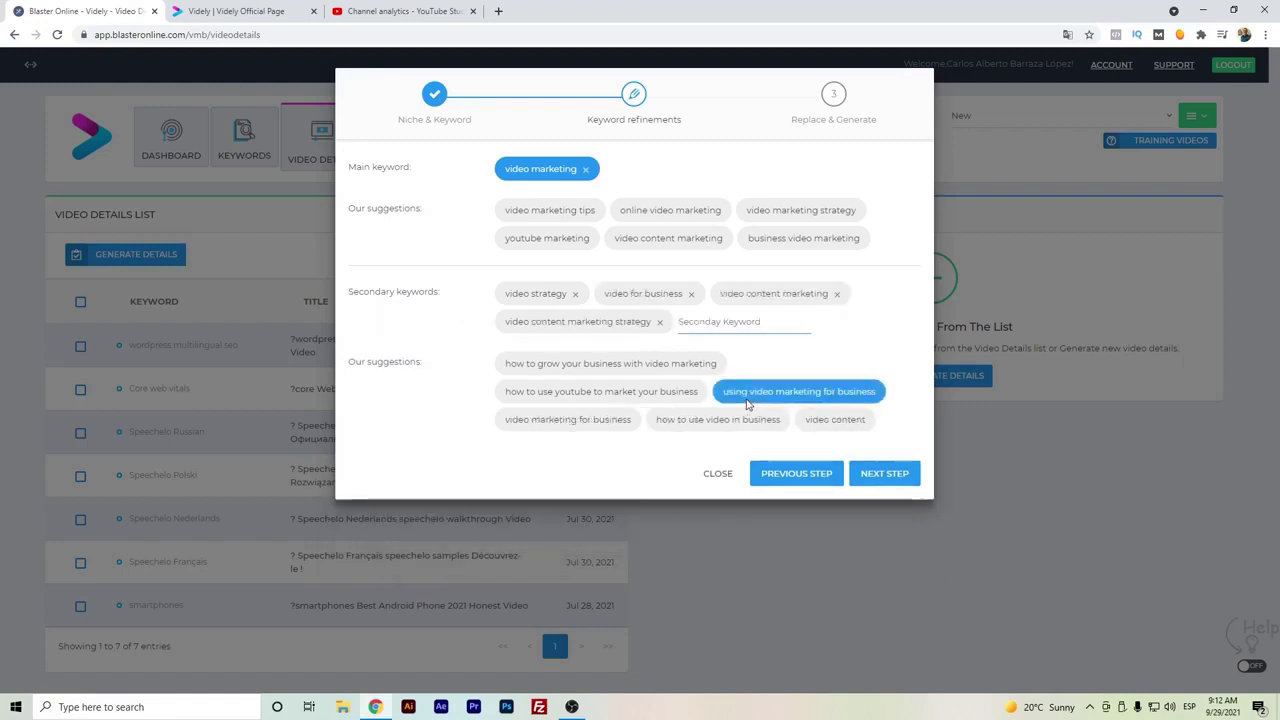
pyautogui.click(757, 418)
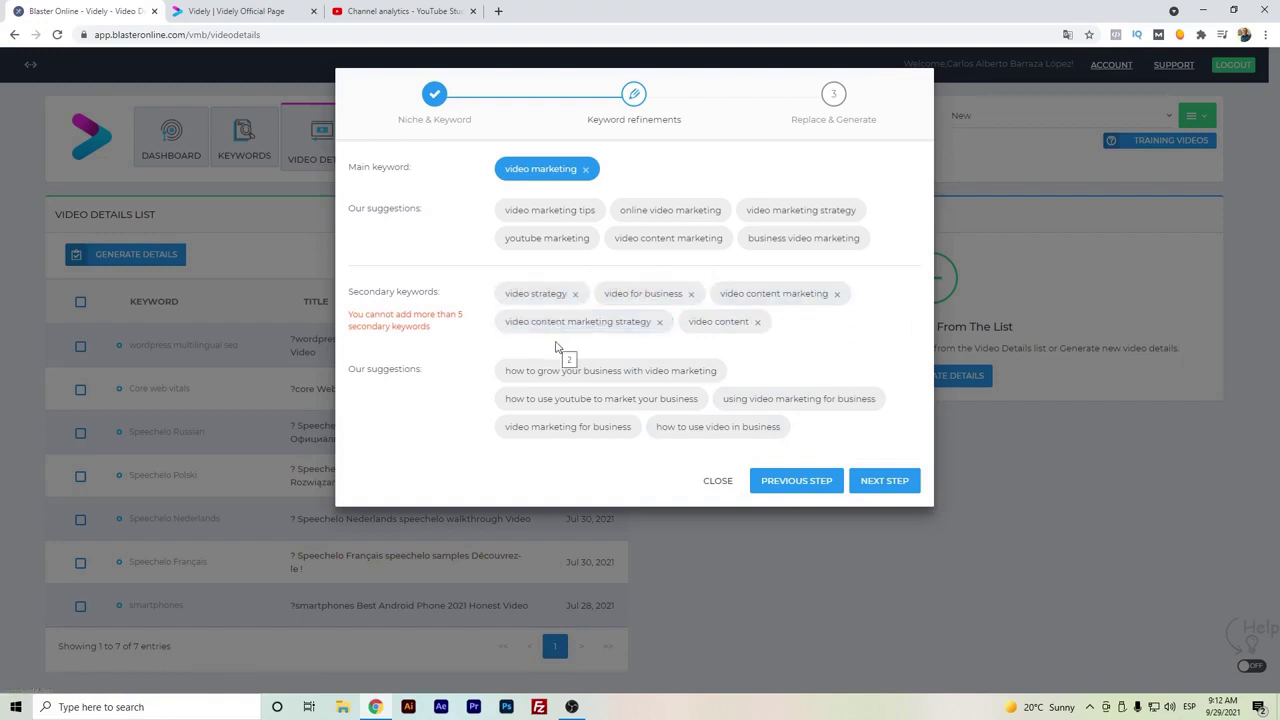
# Generate the title, description and tags for 'video marketing' and view the new entry
pyautogui.click(884, 480)
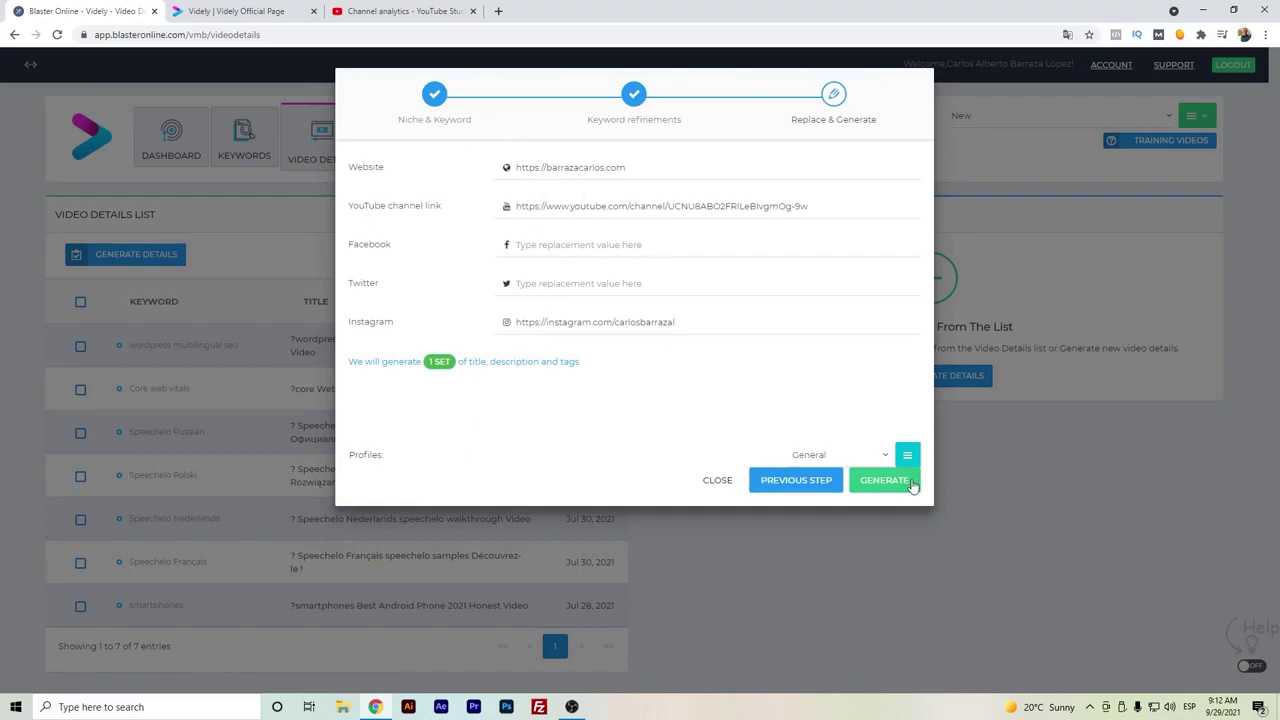
pyautogui.click(912, 485)
pyautogui.click(617, 438)
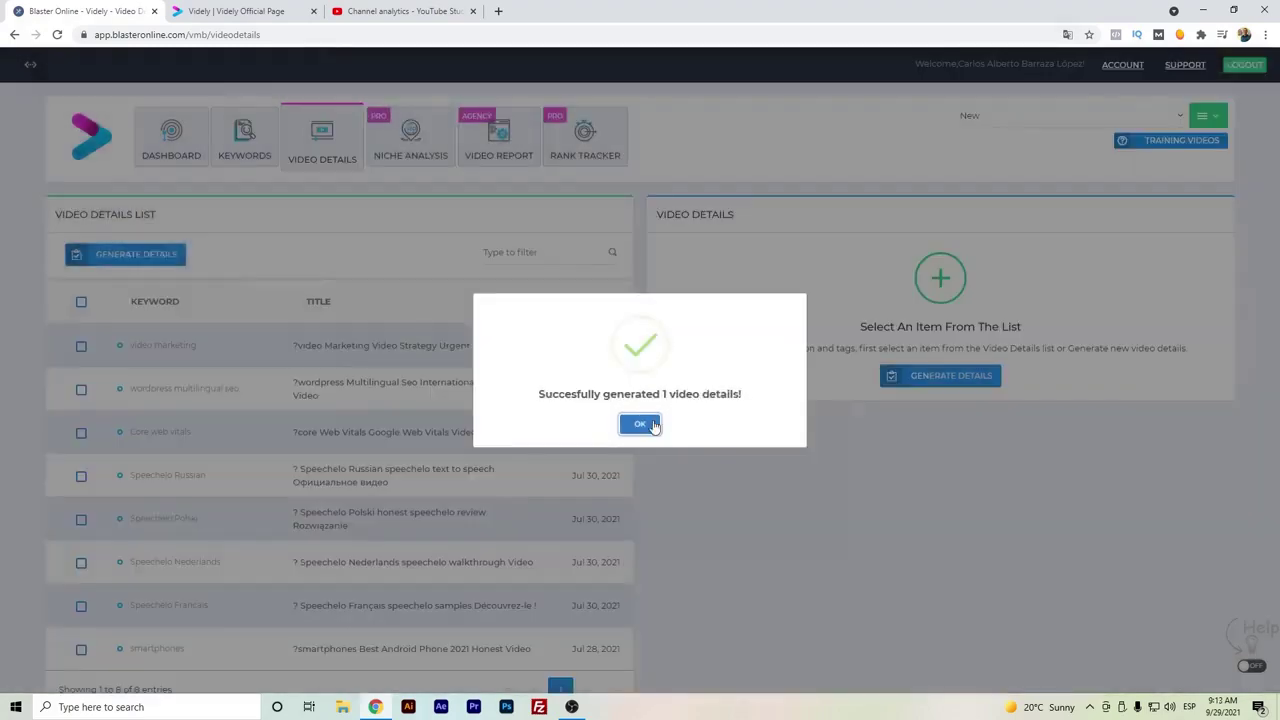
pyautogui.click(640, 424)
pyautogui.click(598, 350)
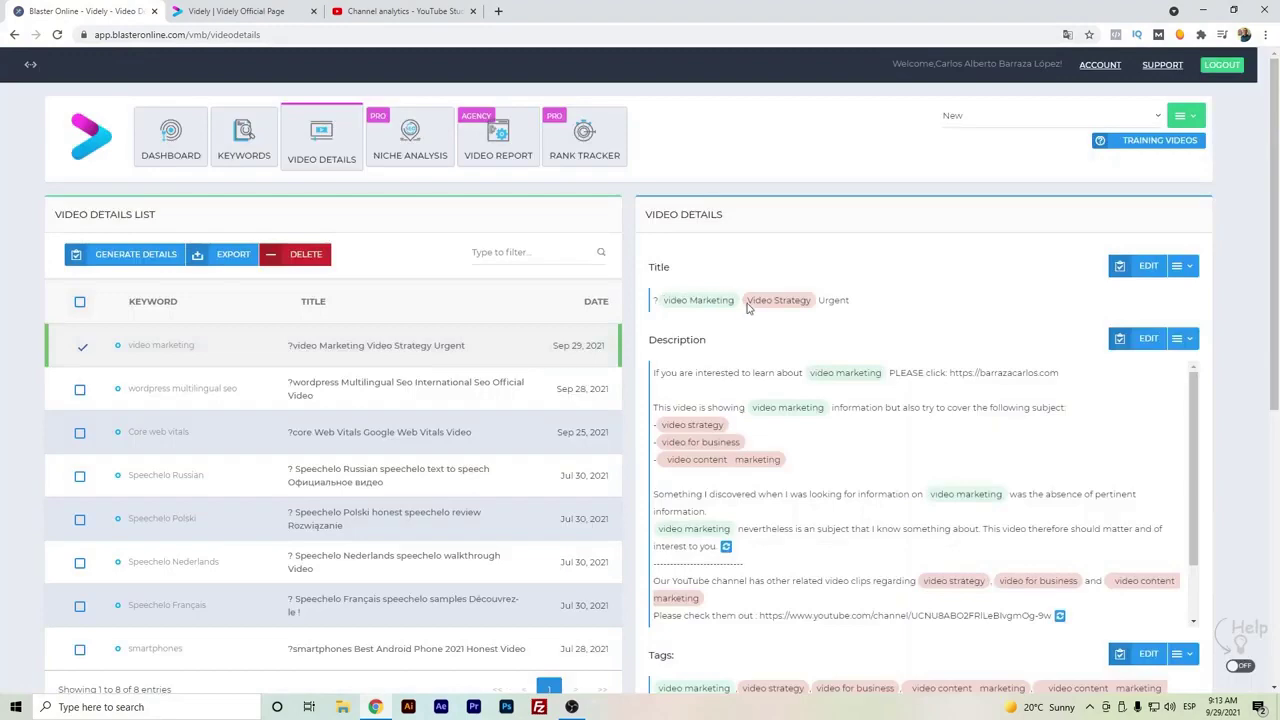
pyautogui.scroll(-1, 853, 306)
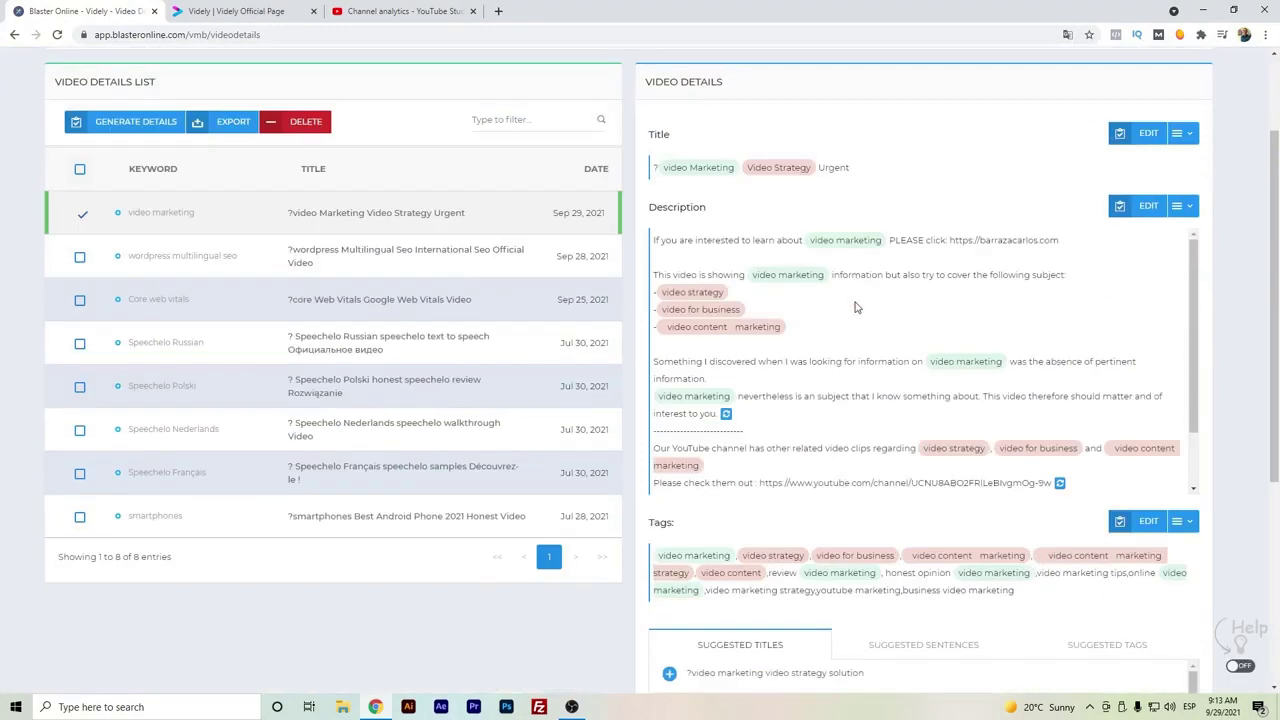
pyautogui.scroll(-1, 853, 306)
pyautogui.scroll(-1, 853, 306)
pyautogui.scroll(-2, 800, 600)
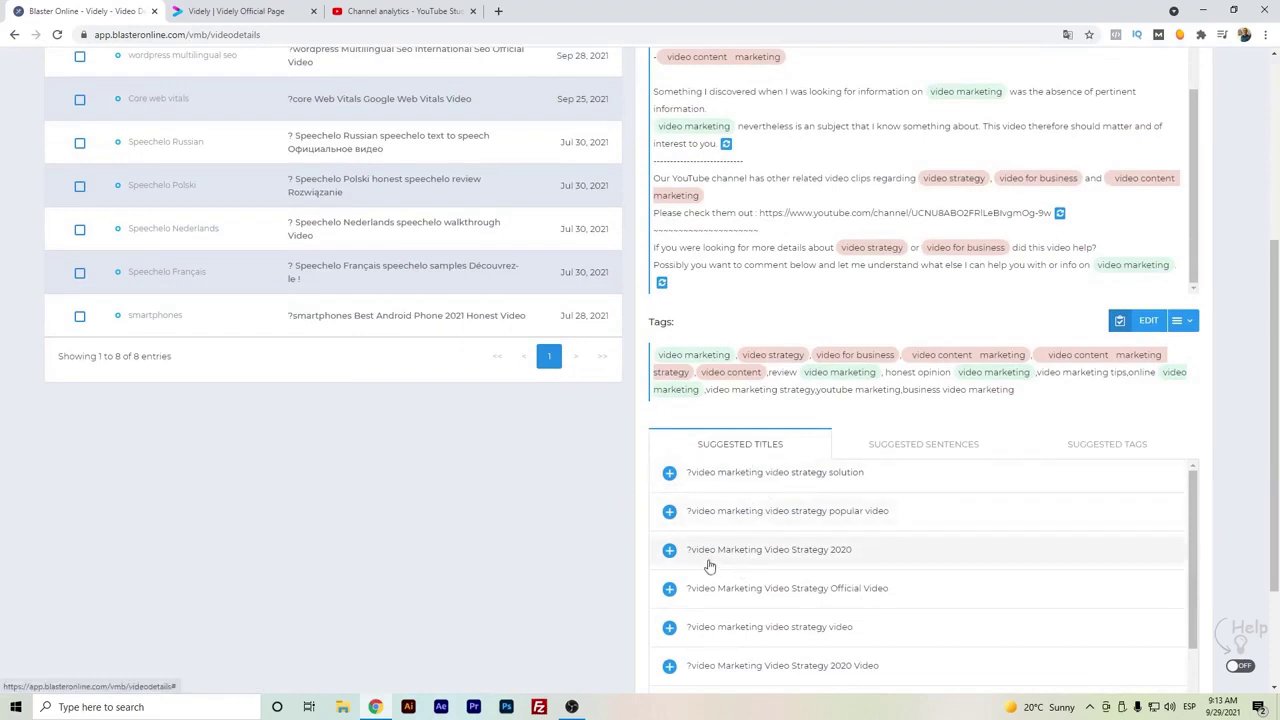
pyautogui.scroll(-1, 754, 482)
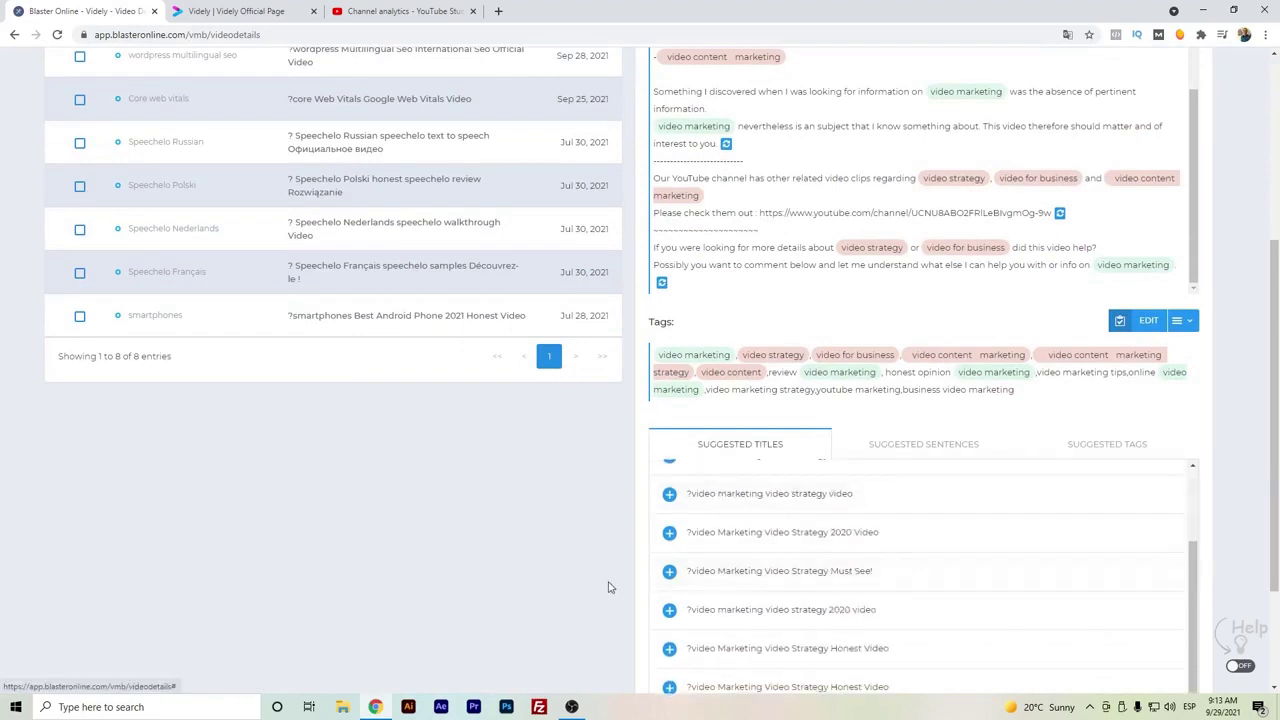
pyautogui.scroll(-1, 608, 586)
pyautogui.scroll(-1, 737, 543)
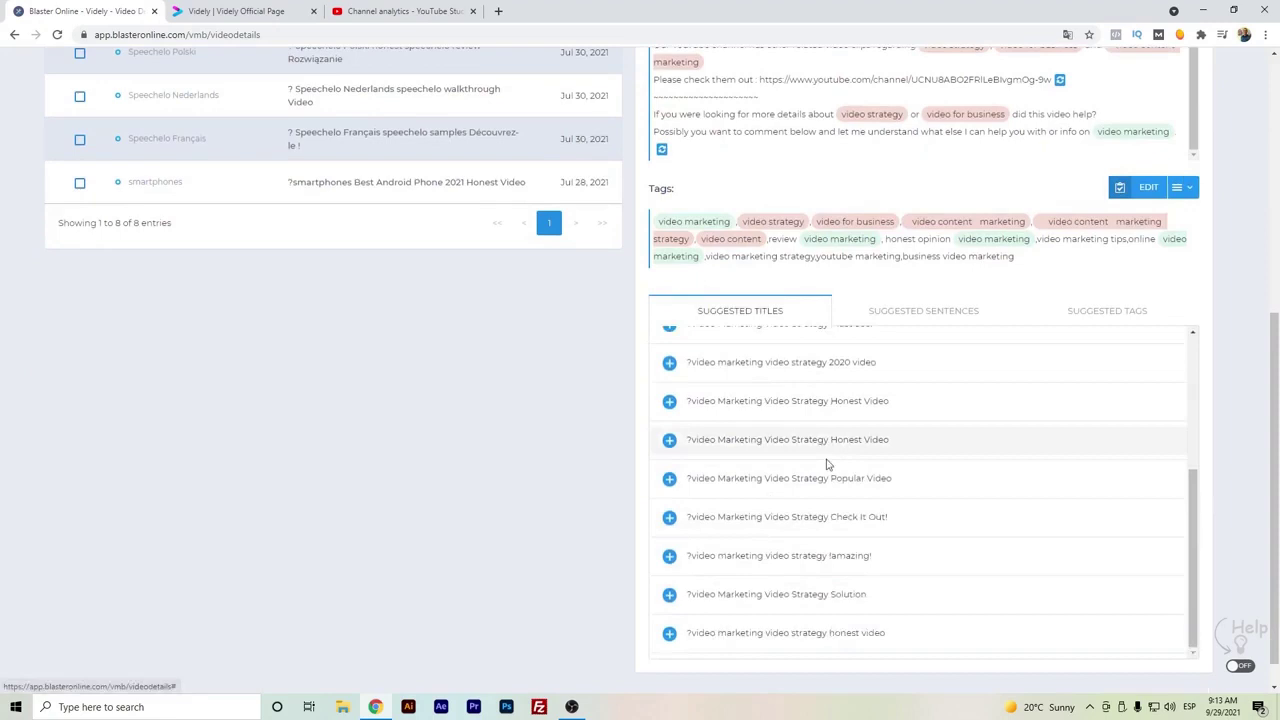
pyautogui.scroll(-1, 797, 577)
pyautogui.scroll(1, 797, 550)
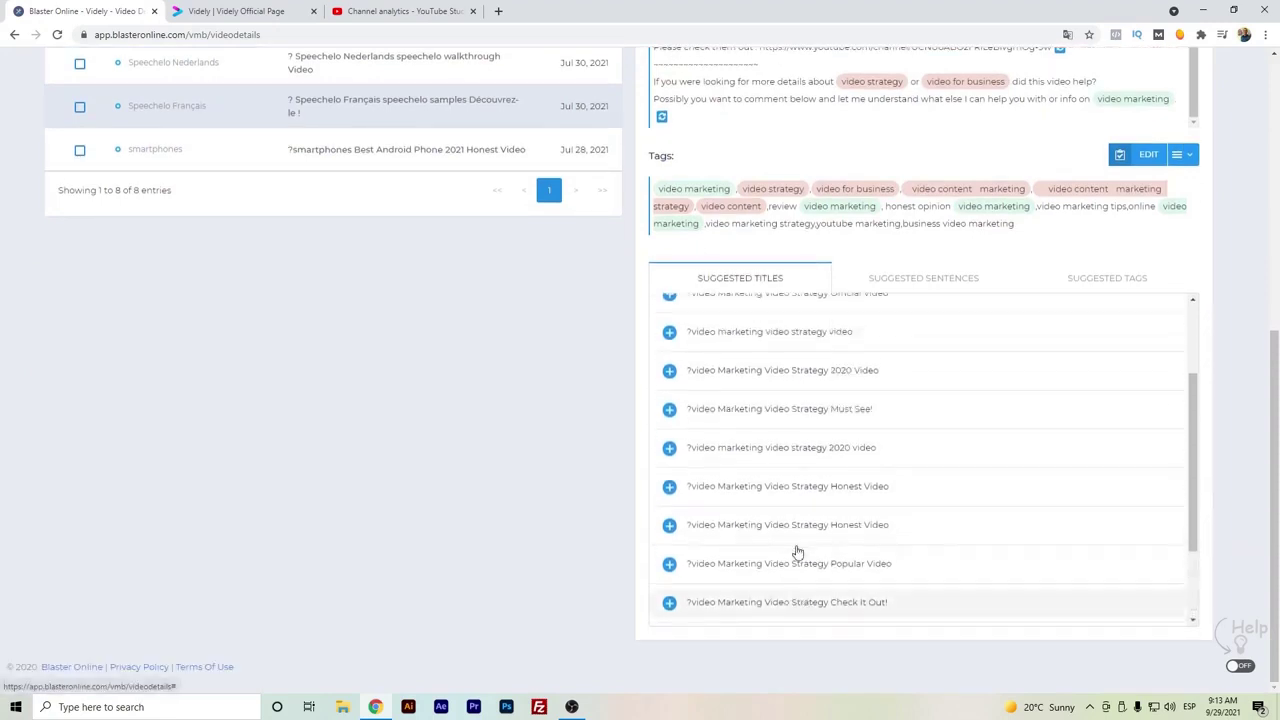
pyautogui.scroll(2, 790, 540)
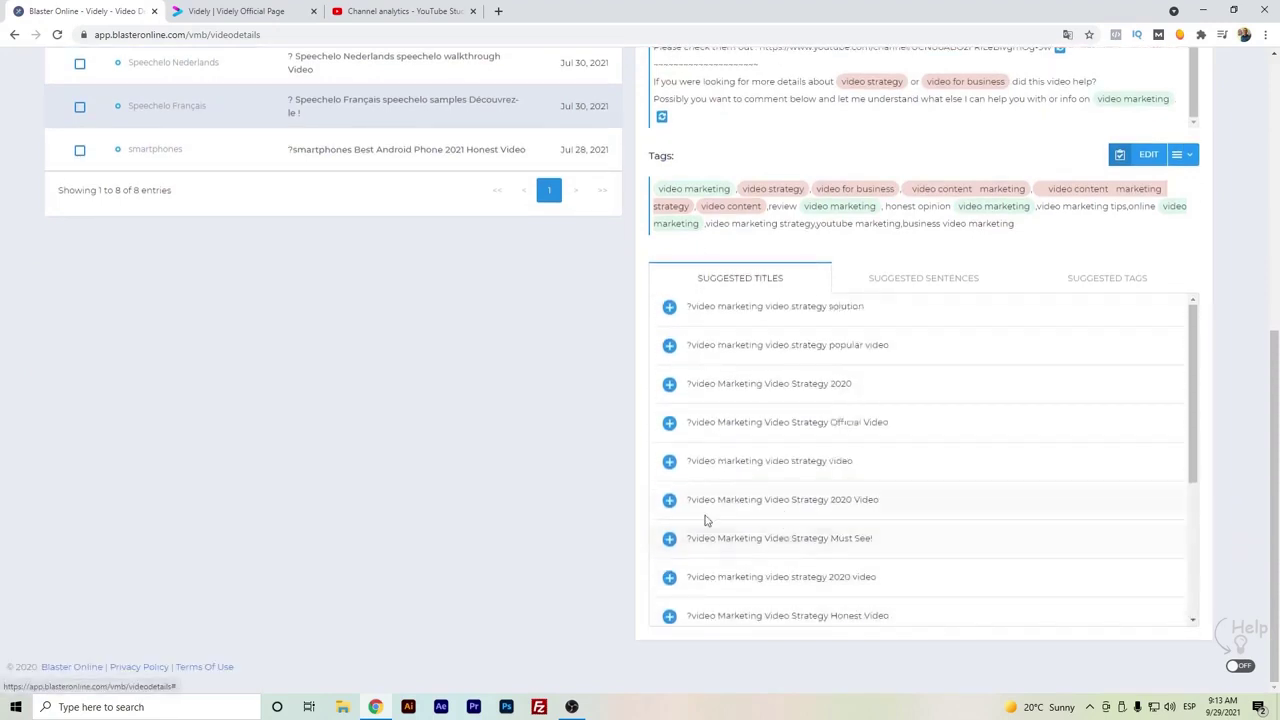
pyautogui.scroll(2, 660, 505)
pyautogui.scroll(1, 640, 497)
pyautogui.scroll(1, 640, 497)
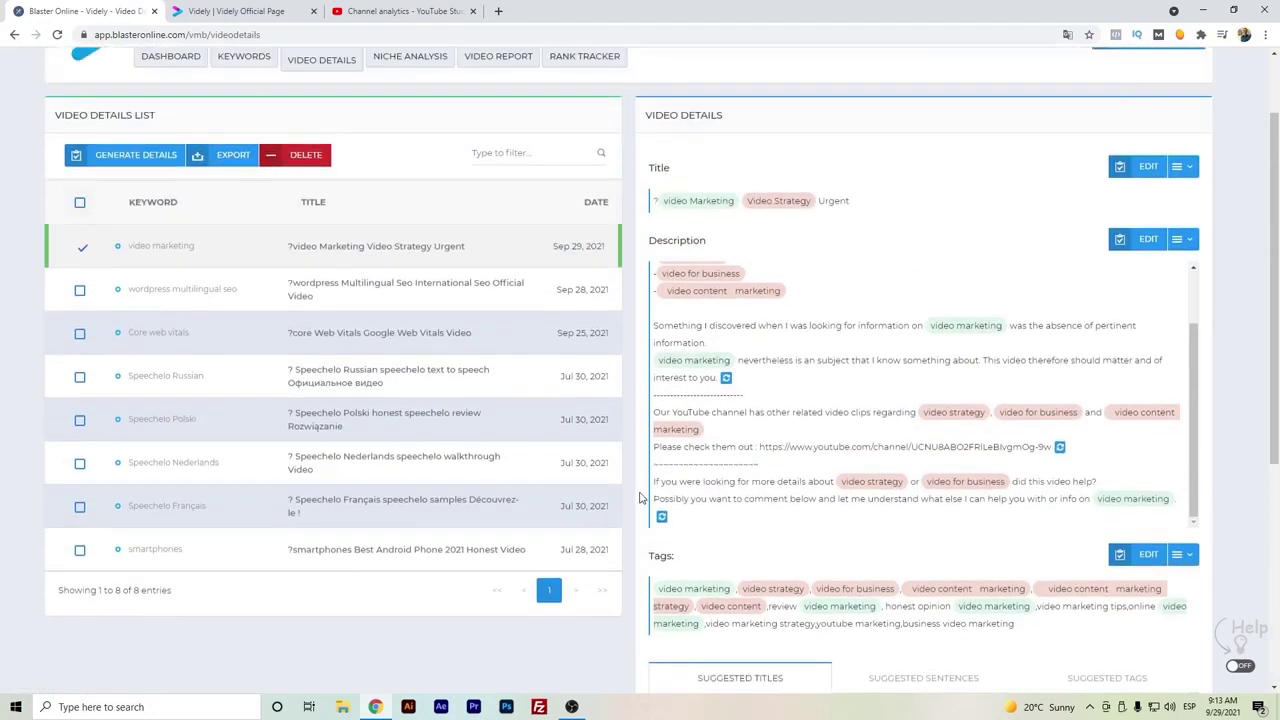
# Open the Suggested Tags list for the generated 'video marketing' details
pyautogui.scroll(1, 771, 325)
pyautogui.scroll(1, 777, 397)
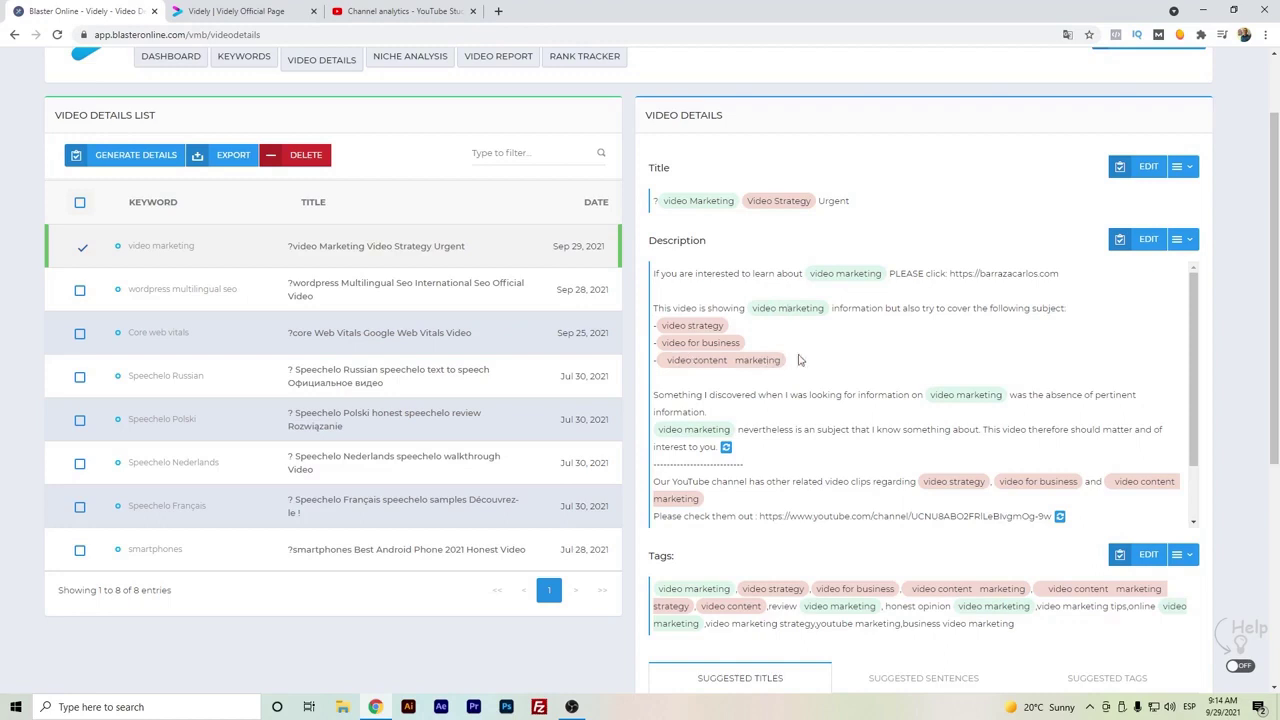
pyautogui.scroll(-1, 800, 361)
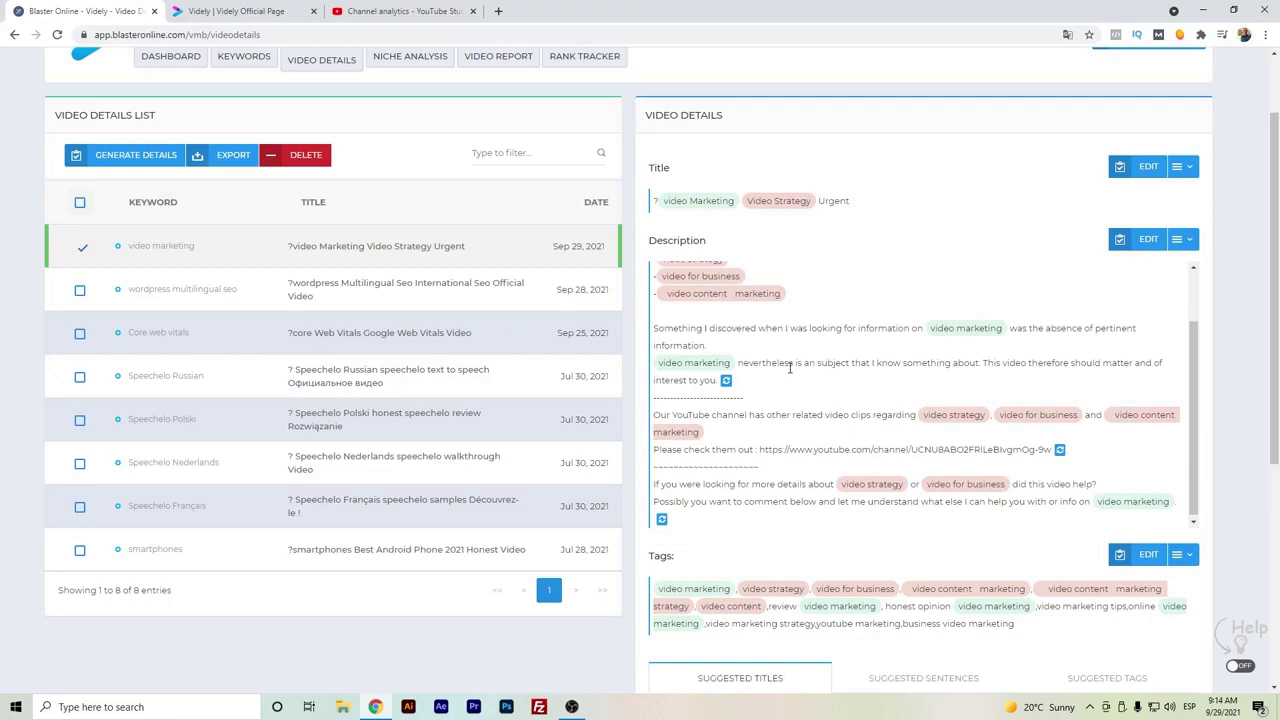
pyautogui.scroll(-2, 800, 330)
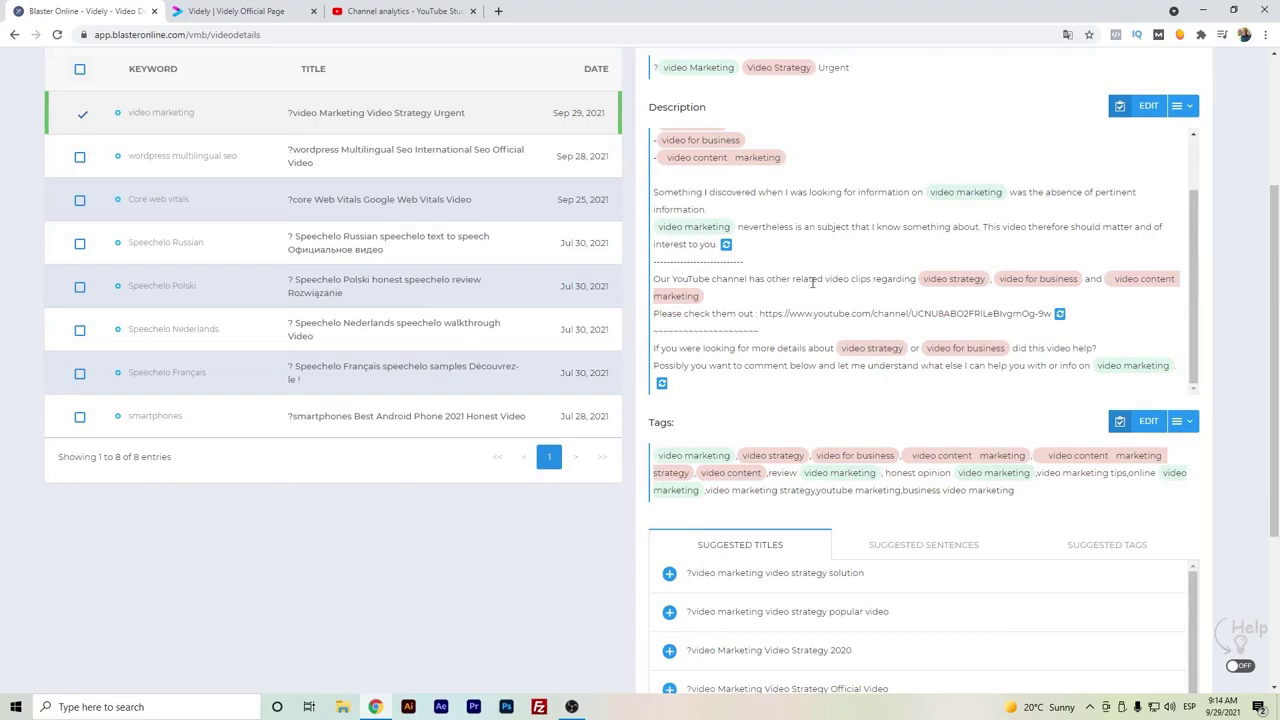
pyautogui.scroll(-1, 860, 353)
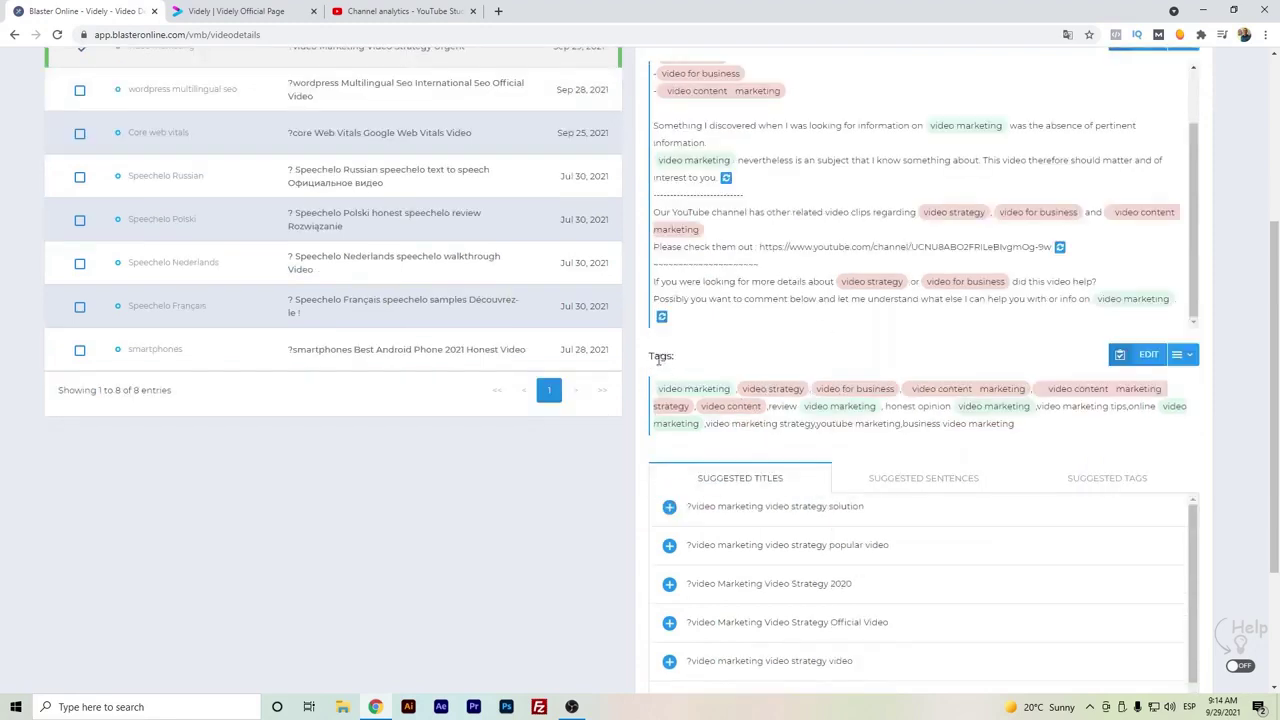
pyautogui.click(1181, 356)
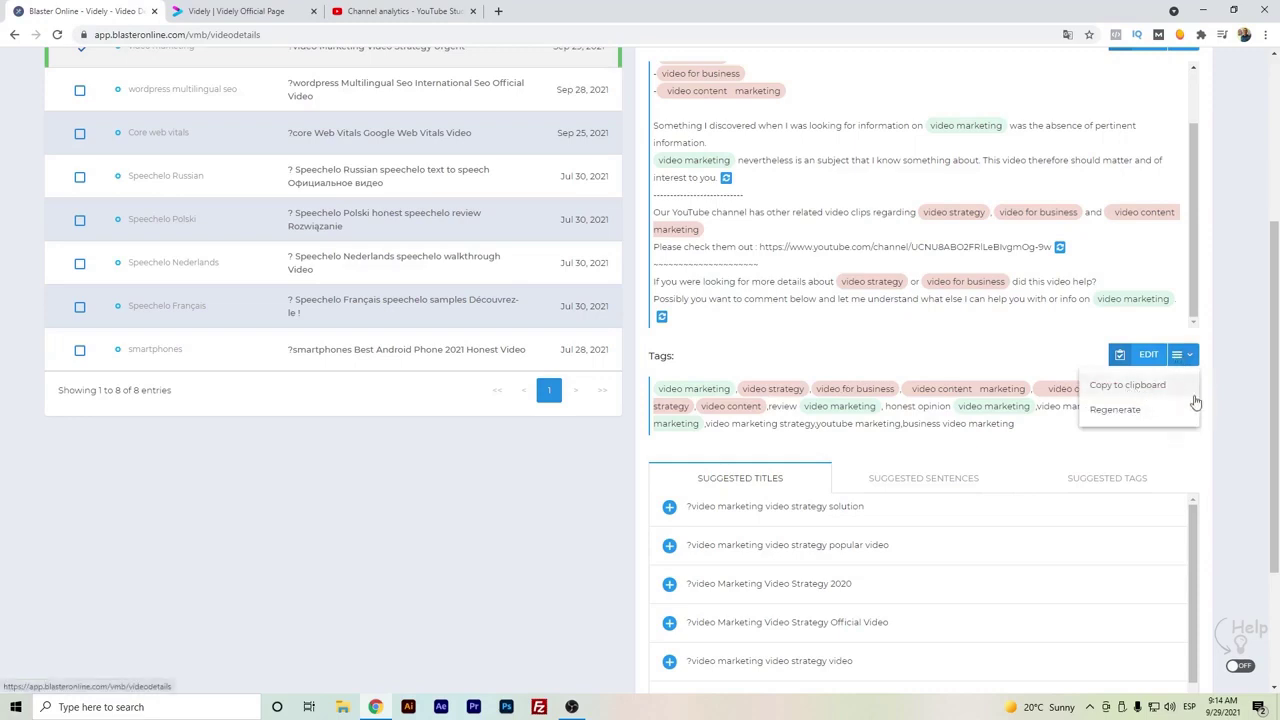
pyautogui.click(943, 490)
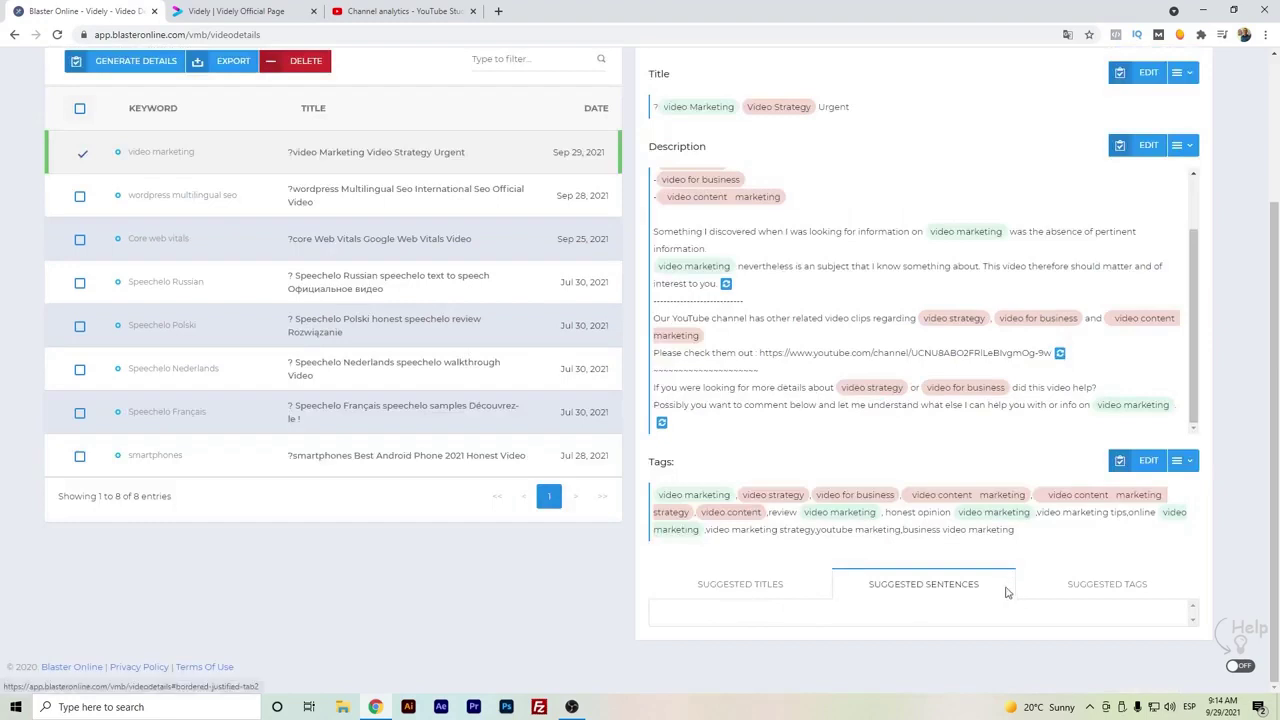
pyautogui.click(1070, 592)
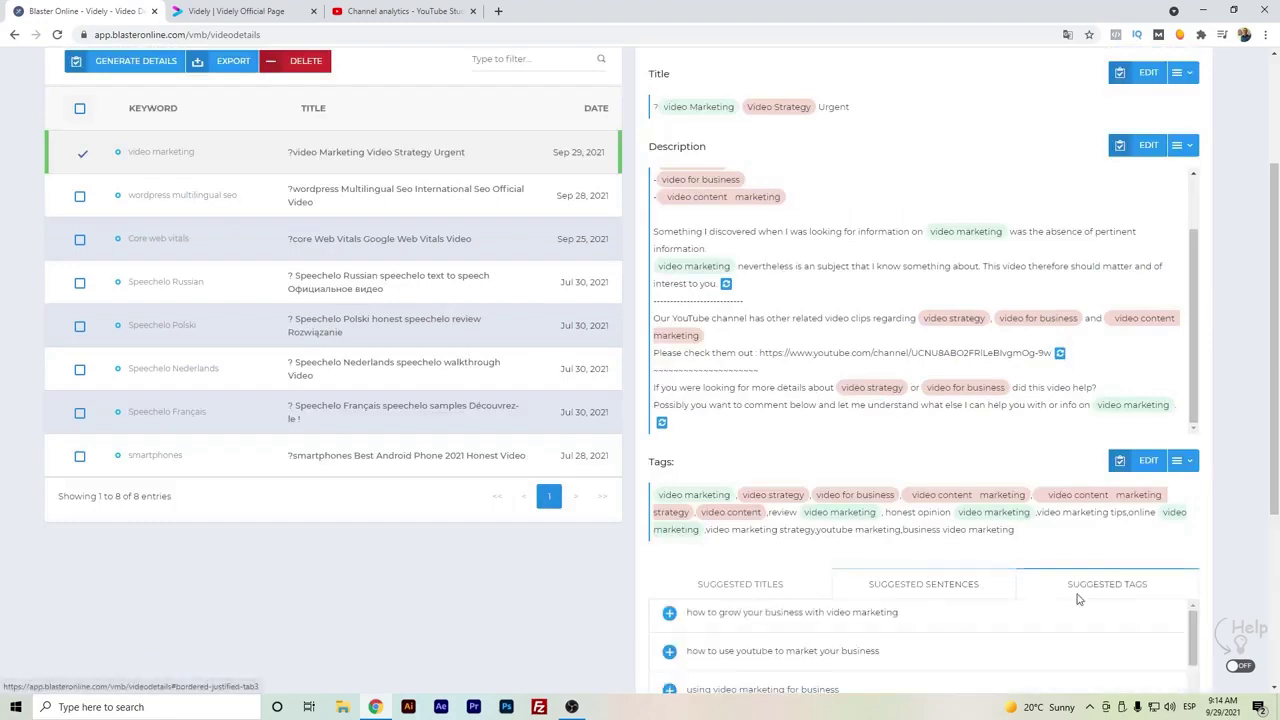
pyautogui.scroll(-2, 760, 520)
# Save suggested tags 'how to use video in business', 'how to use video to market', 'content marketing strategy'
pyautogui.click(669, 567)
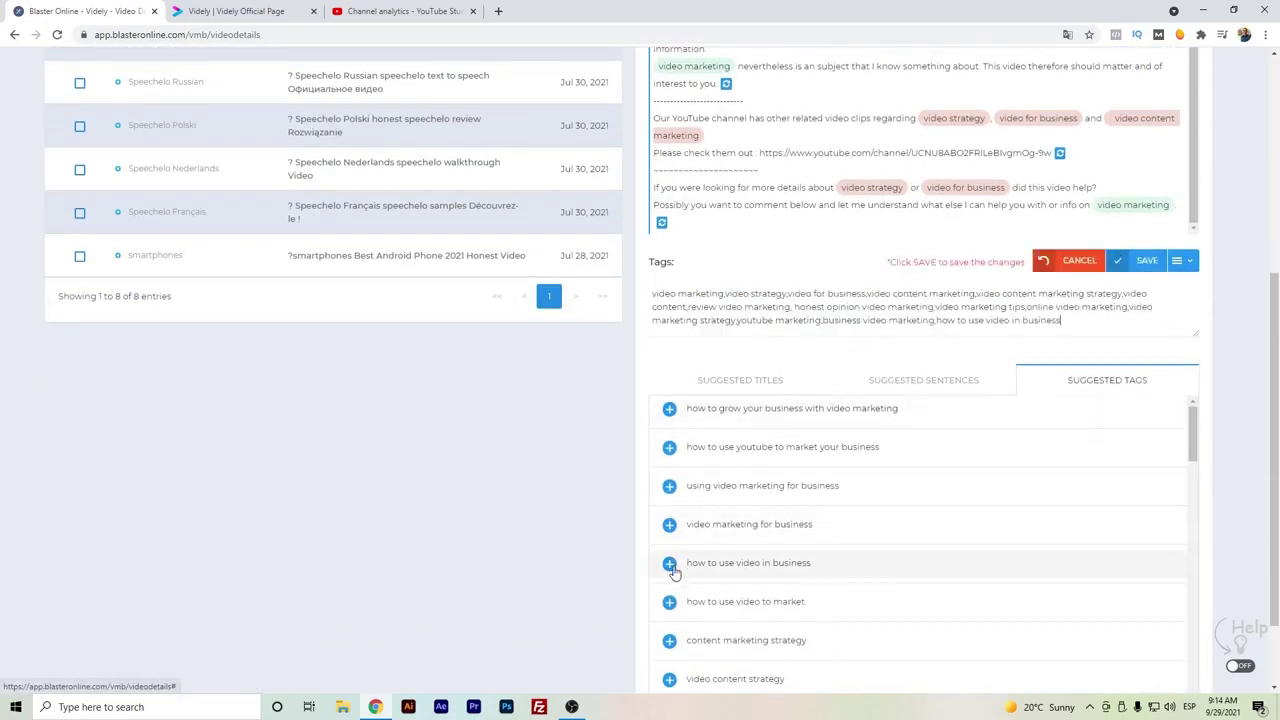
pyautogui.click(669, 601)
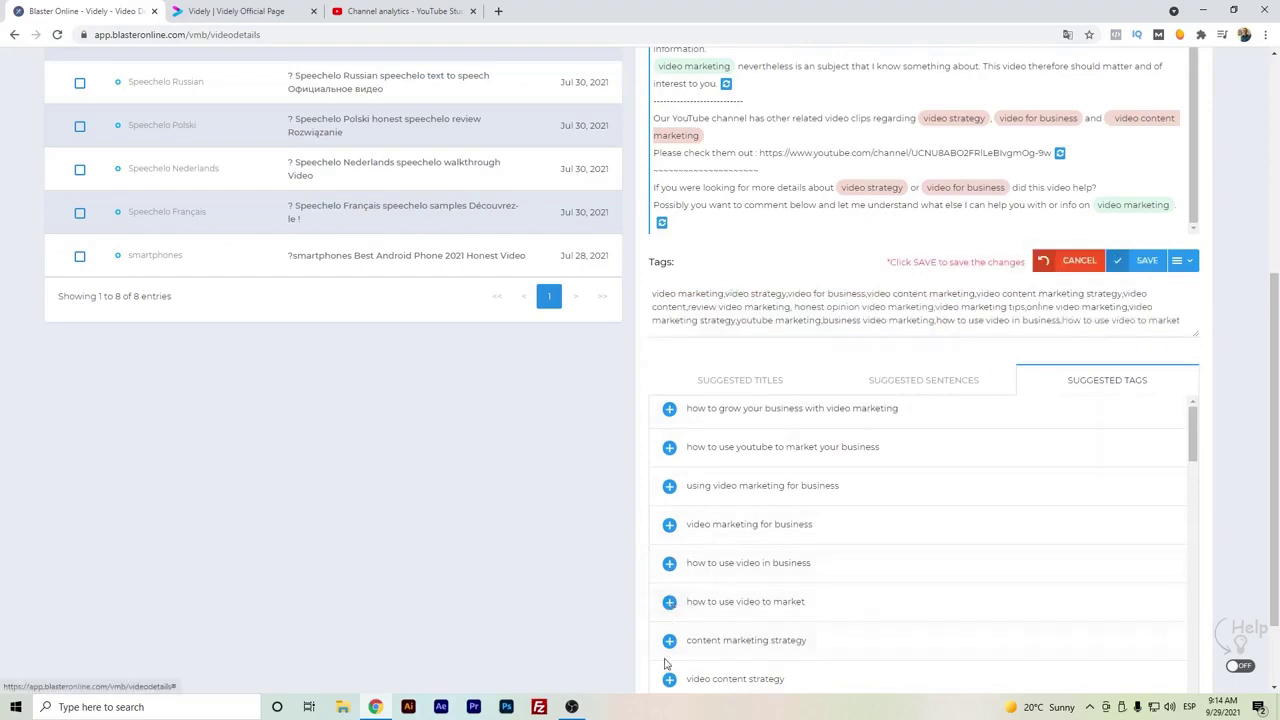
pyautogui.click(669, 640)
pyautogui.click(1162, 268)
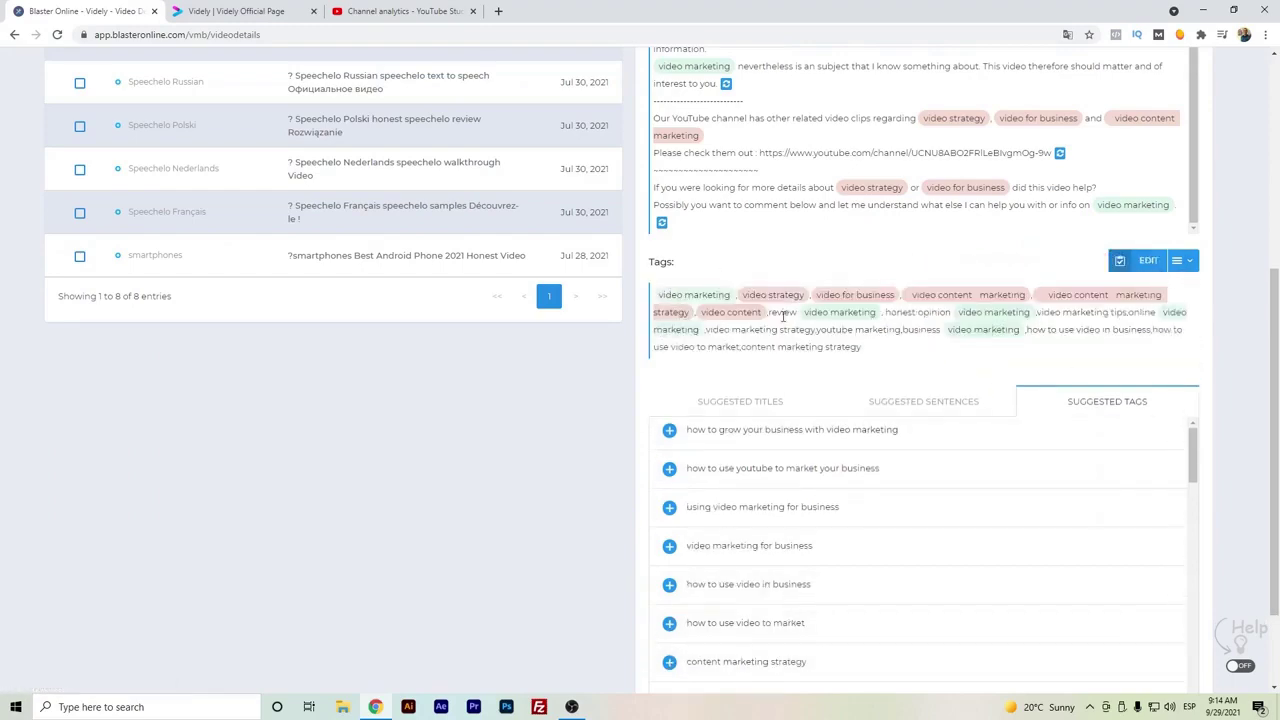
pyautogui.click(192, 9)
pyautogui.moveTo(1274, 72); pyautogui.dragTo(1276, 153)
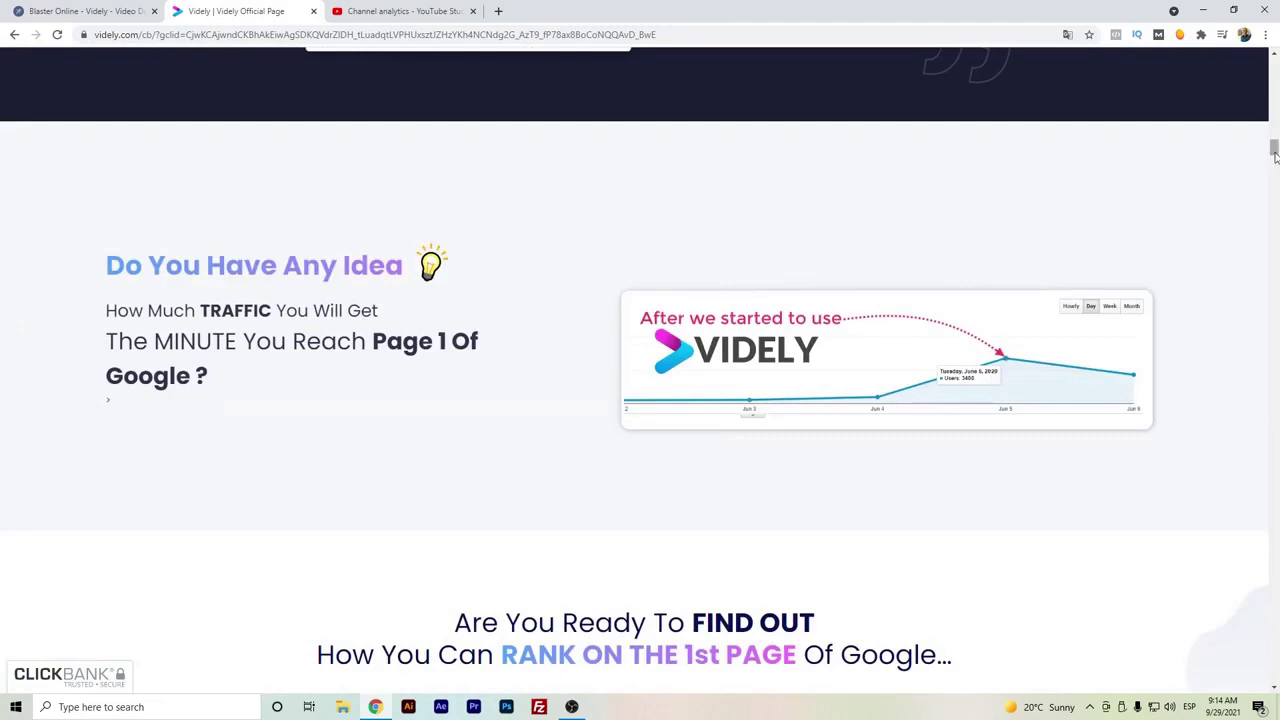
# Scroll Videly's sales page to the testimonials, then view YouTube Studio's 28-day channel analytics
pyautogui.moveTo(1276, 152); pyautogui.dragTo(1274, 360)
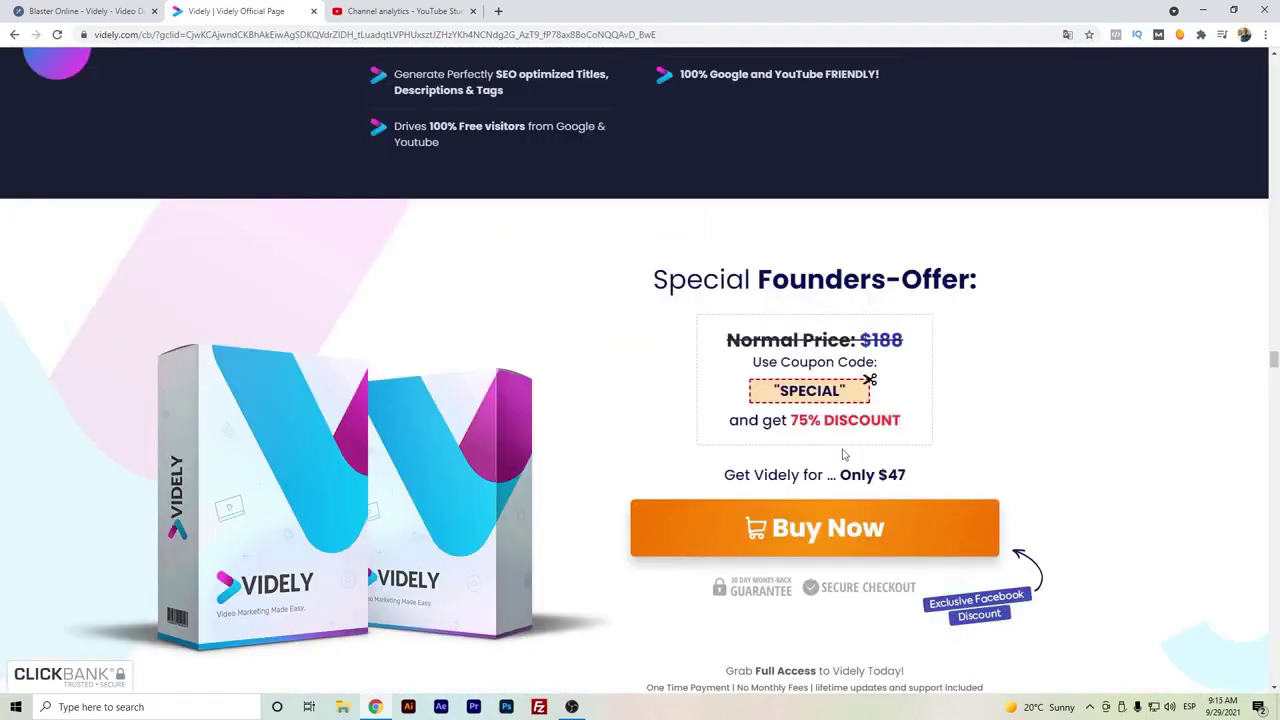
pyautogui.scroll(-1, 780, 378)
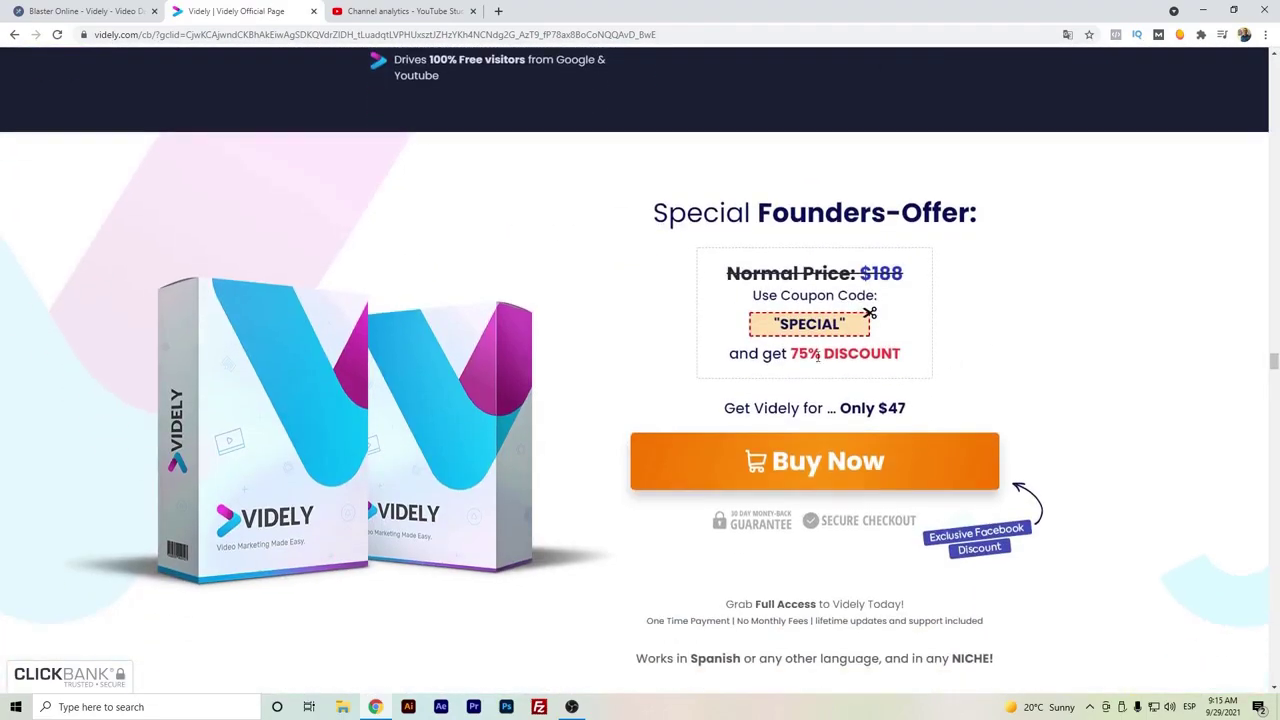
pyautogui.scroll(-4, 592, 397)
pyautogui.scroll(-5, 592, 397)
pyautogui.scroll(-2, 526, 371)
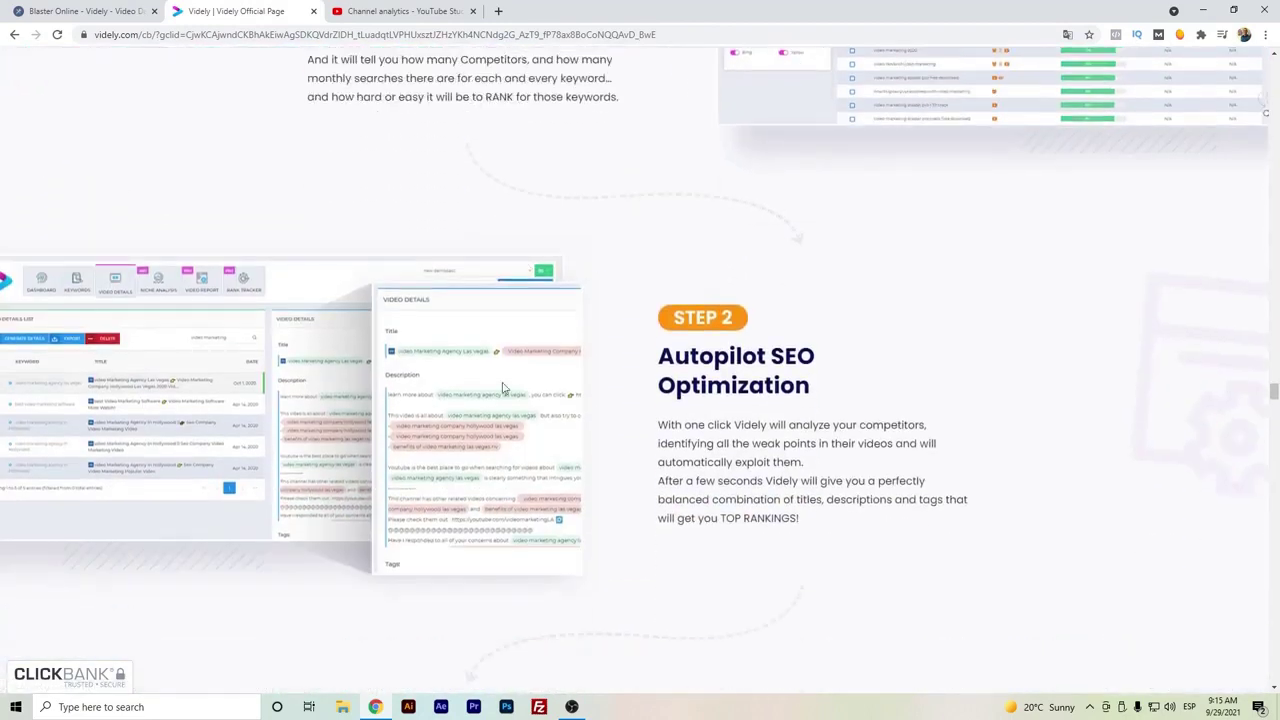
pyautogui.scroll(-3, 541, 351)
pyautogui.scroll(-3, 541, 351)
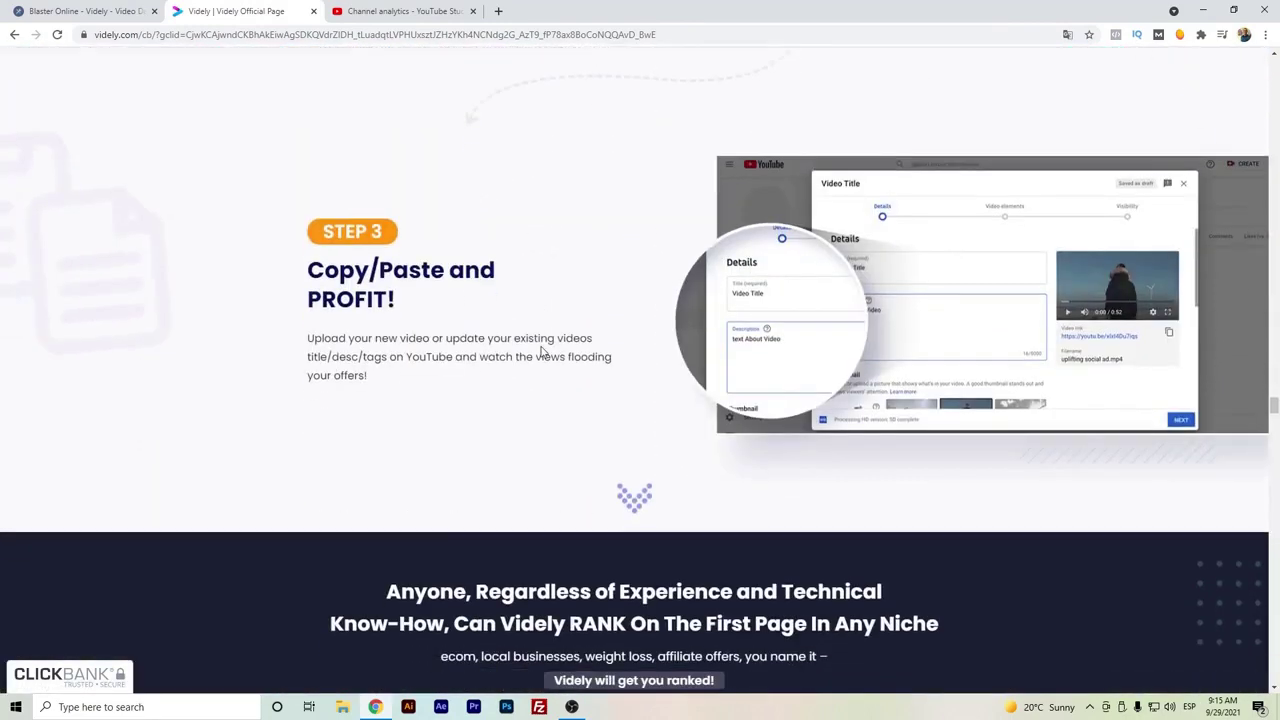
pyautogui.scroll(-1, 541, 351)
pyautogui.scroll(-2, 541, 351)
pyautogui.scroll(-2, 541, 351)
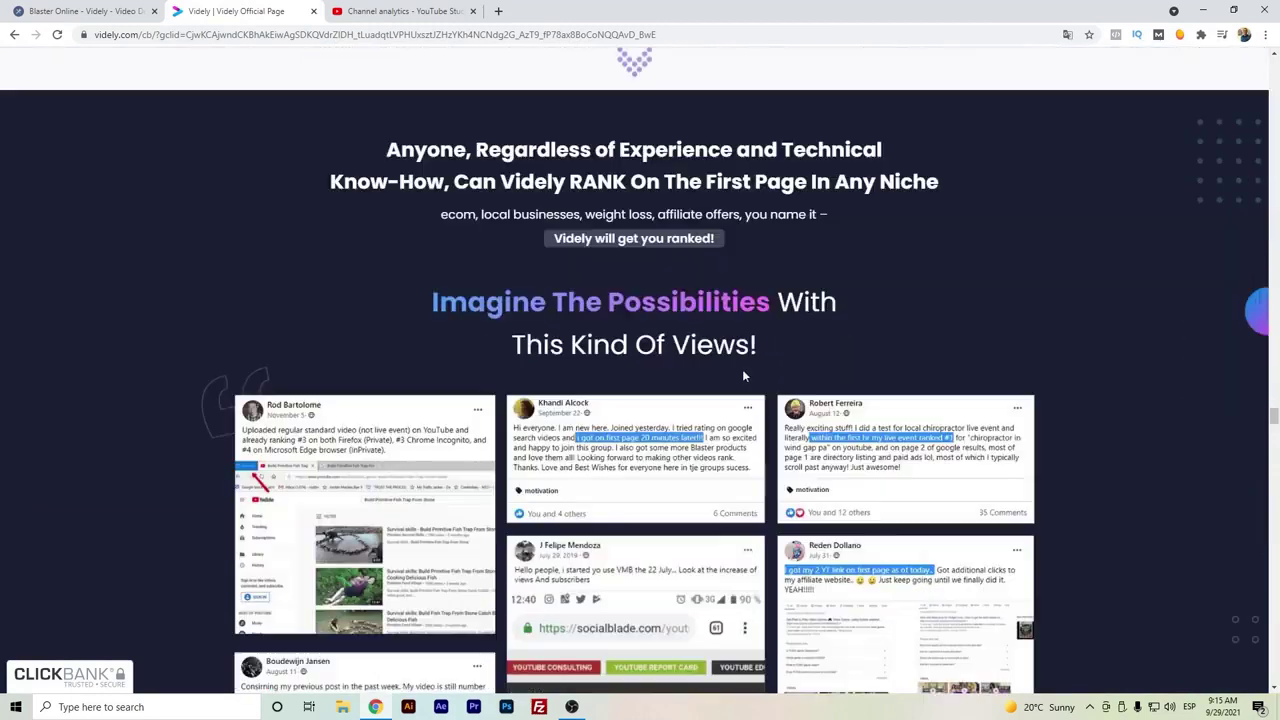
pyautogui.click(357, 9)
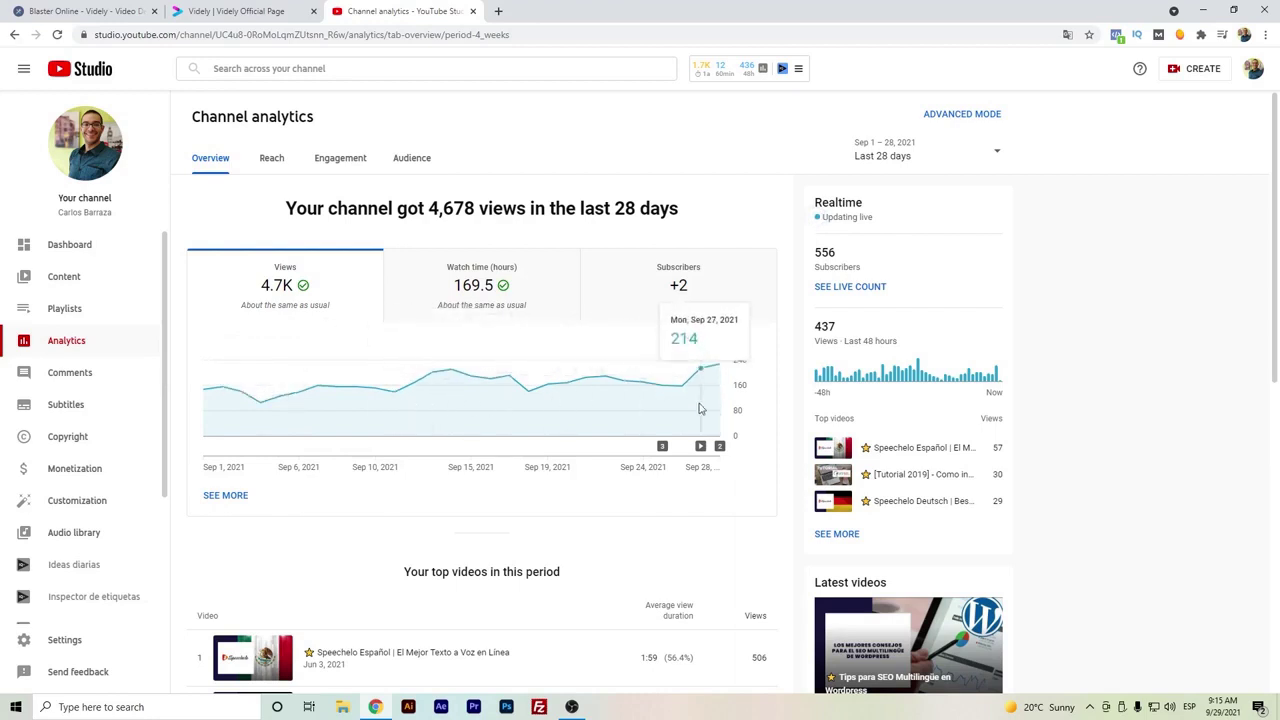
pyautogui.moveTo(701, 446)
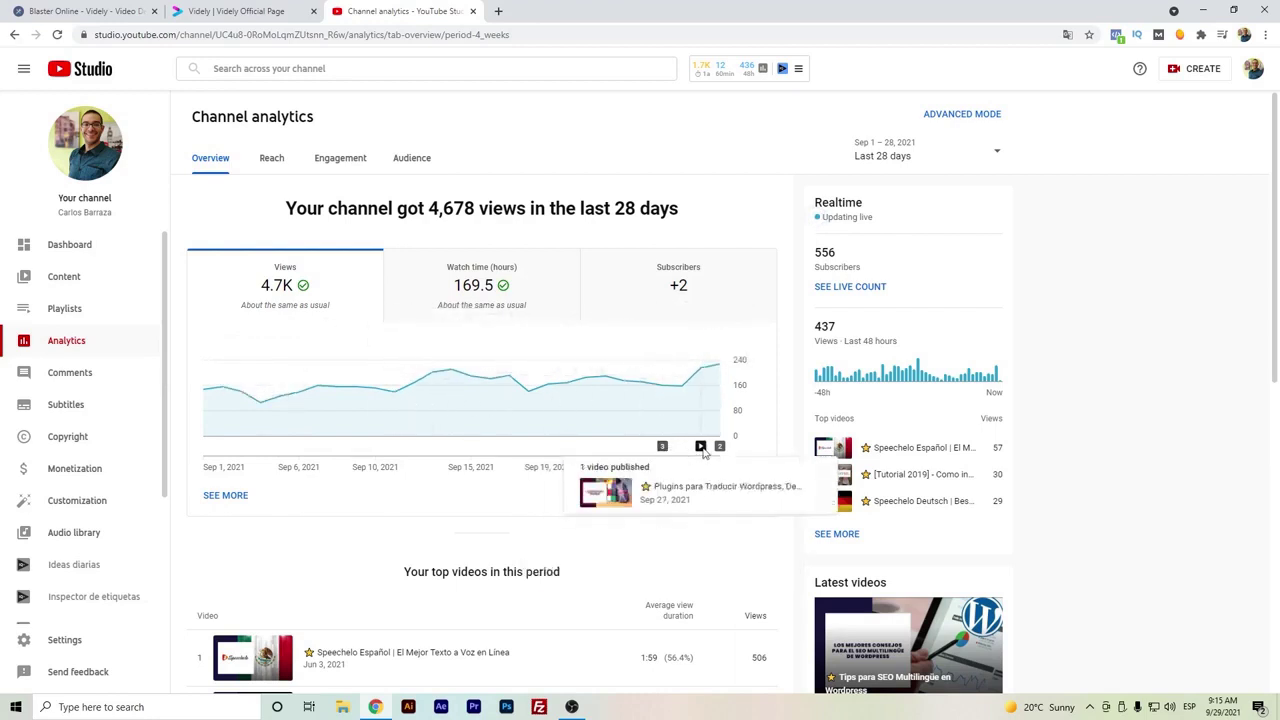
pyautogui.scroll(-1, 797, 351)
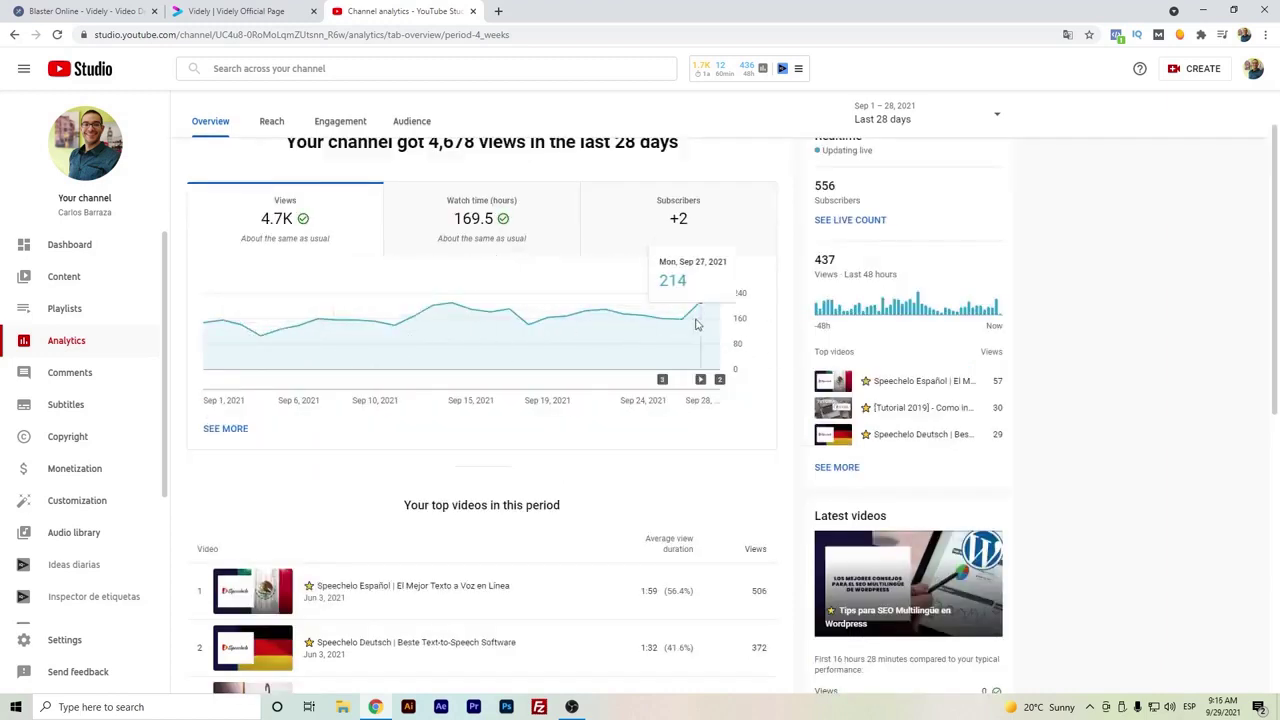
pyautogui.scroll(-1, 497, 397)
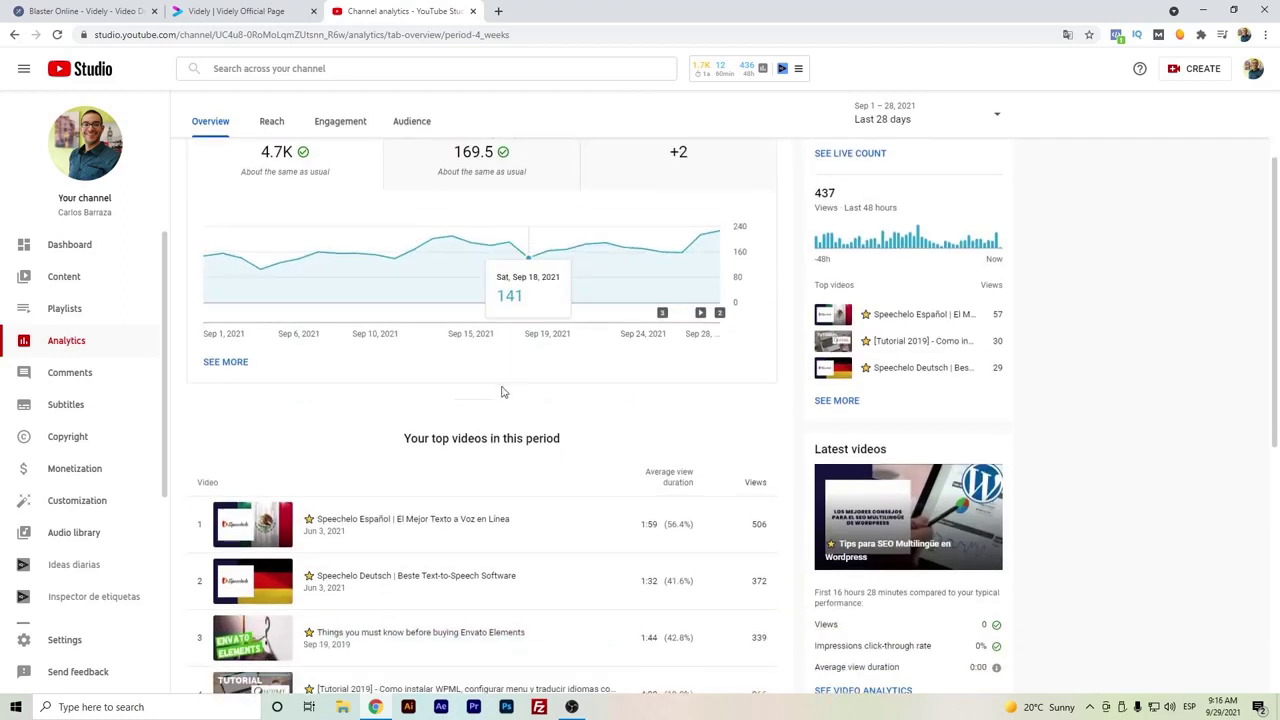
# Open vidiq.com via a Google search in a new tab, dismiss sign-in, return to YouTube Studio
pyautogui.click(498, 11)
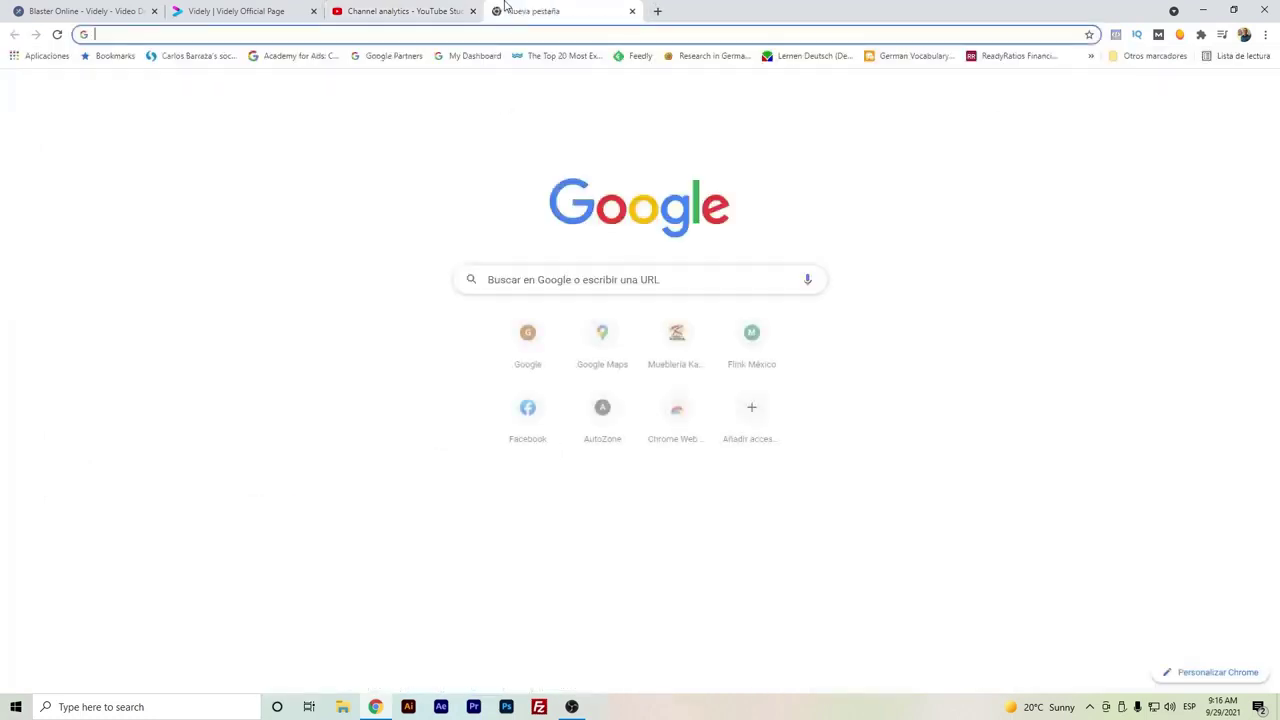
pyautogui.write('vidiq')
pyautogui.press('Return')
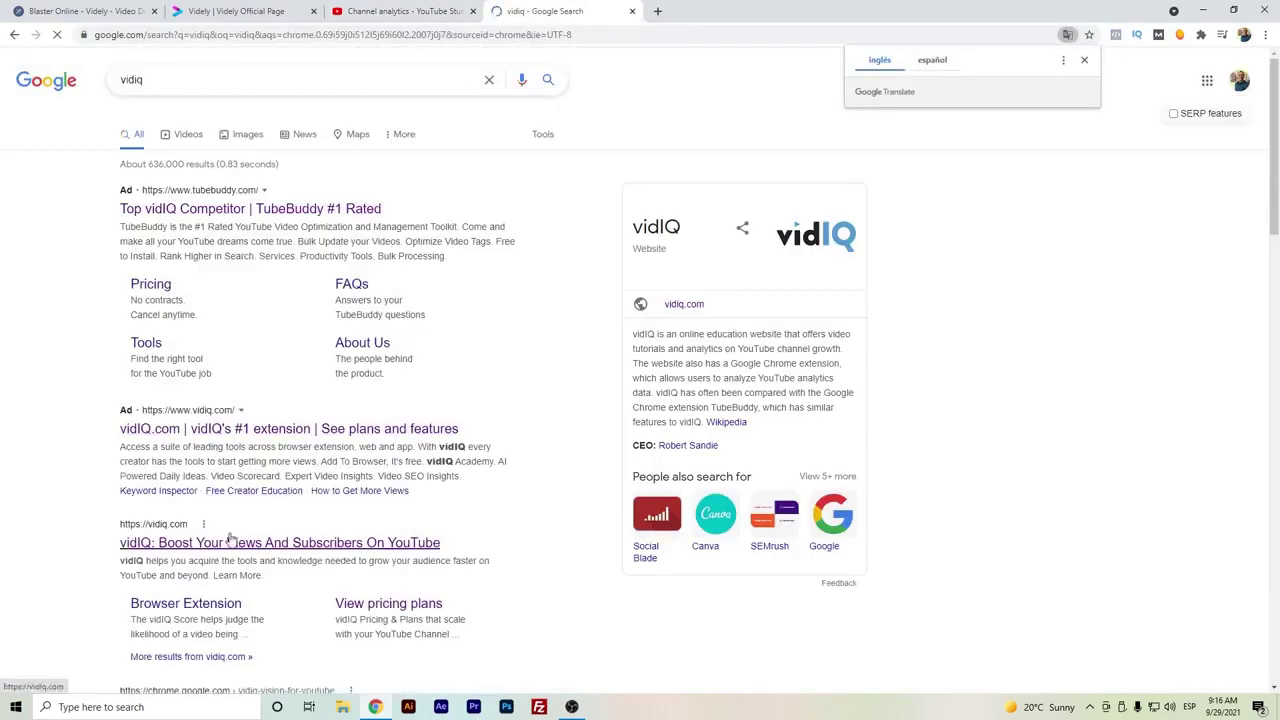
pyautogui.click(229, 538)
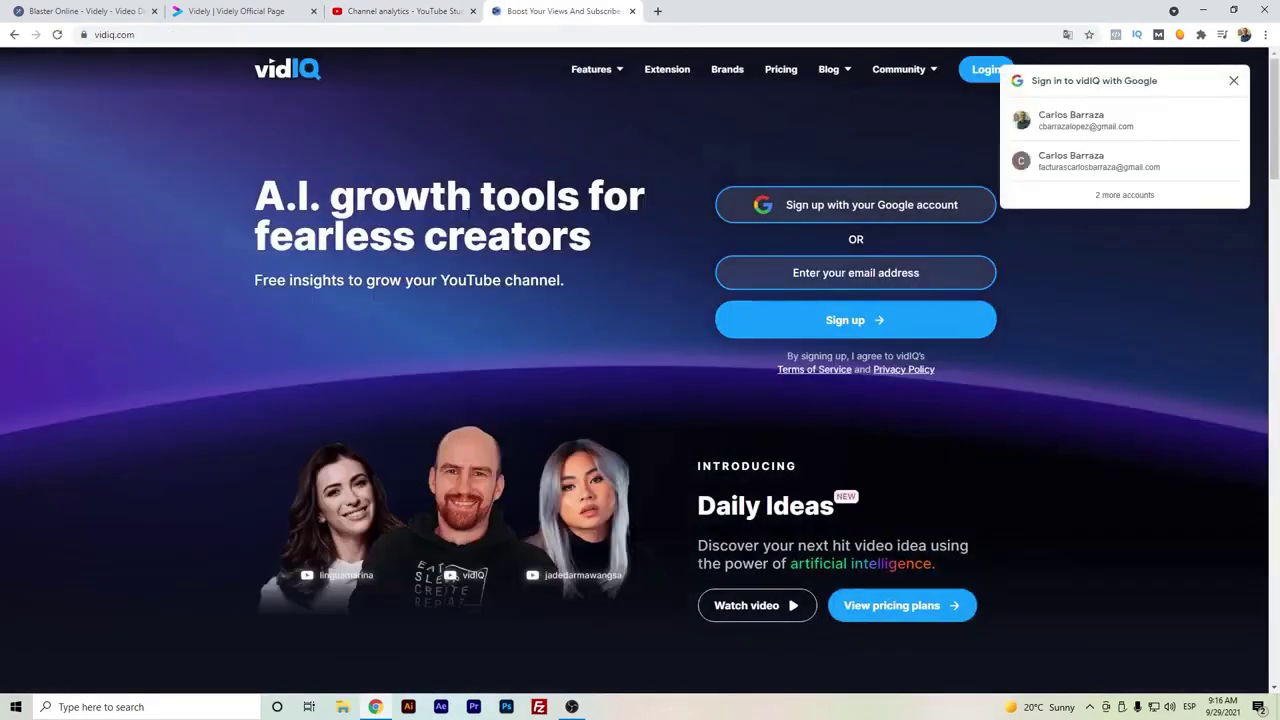
pyautogui.click(1233, 80)
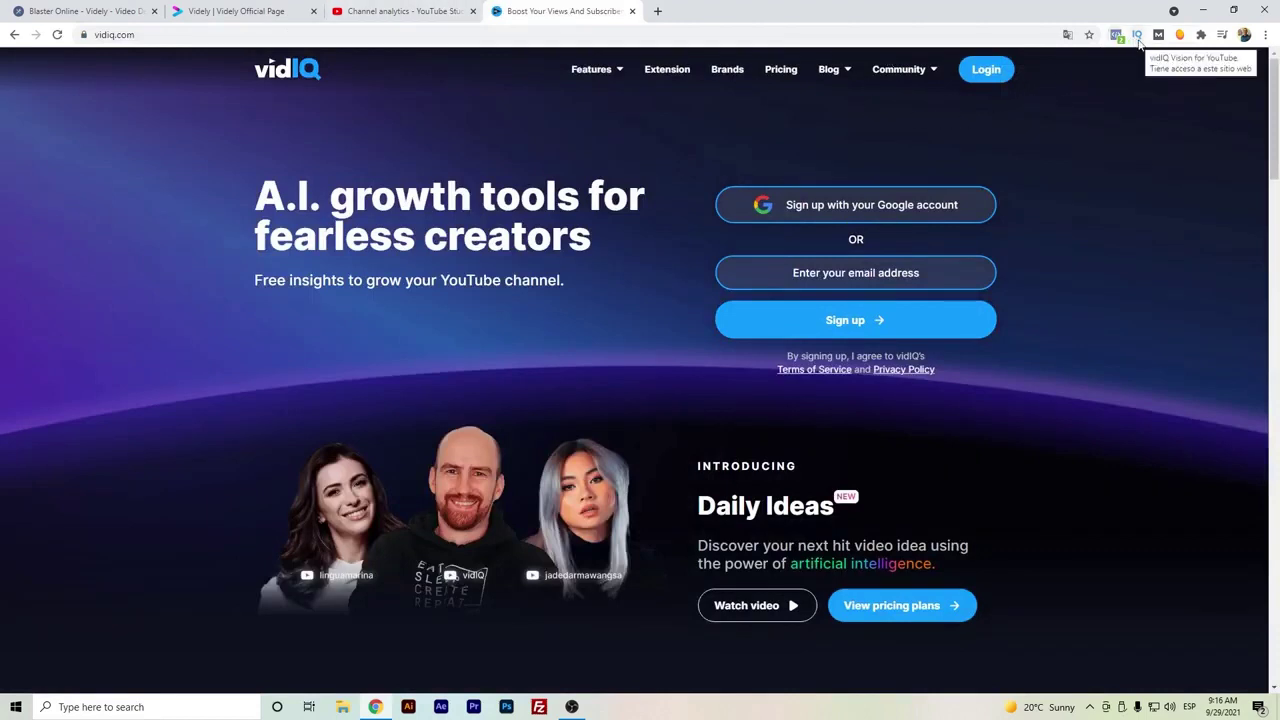
pyautogui.click(405, 11)
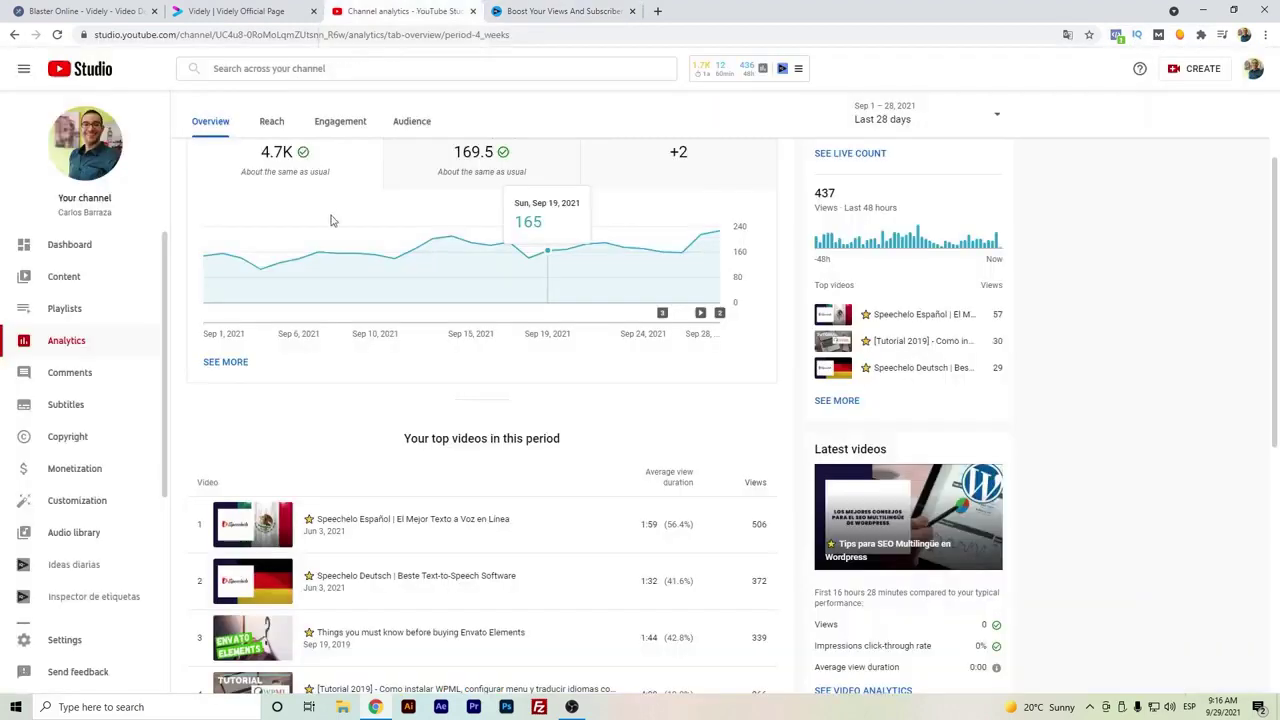
pyautogui.moveTo(700, 313)
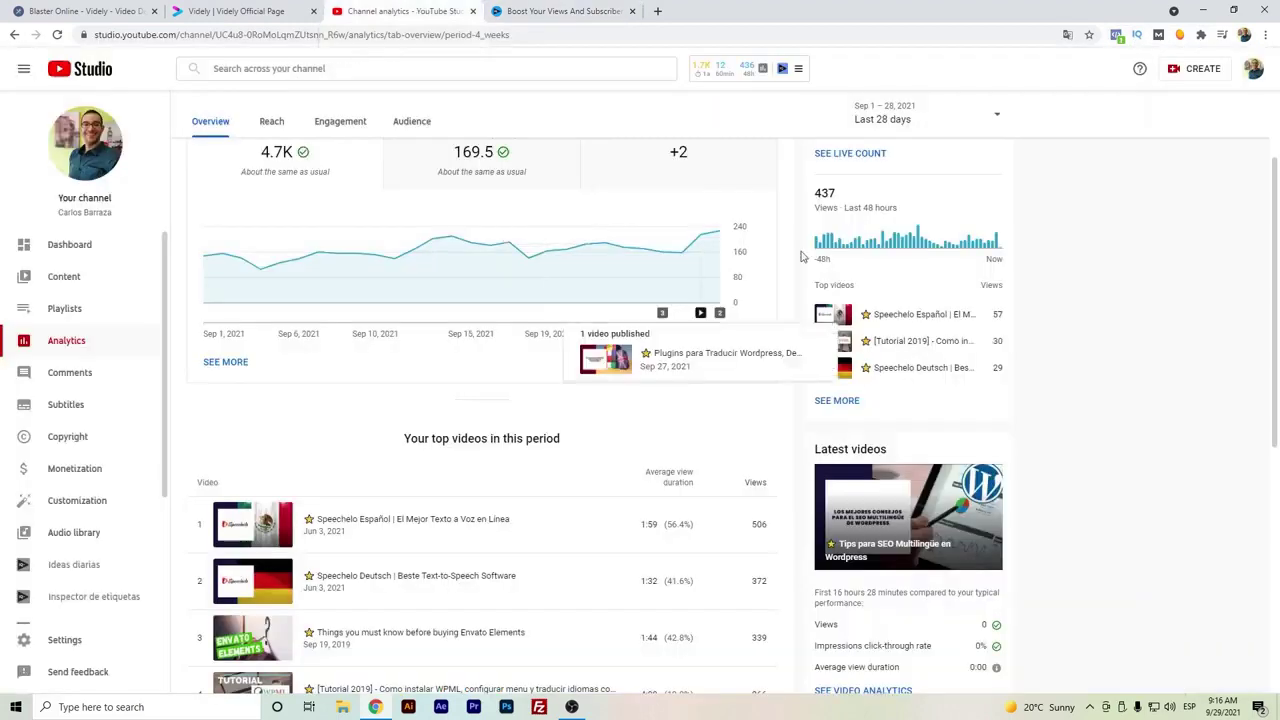
# Open the Speechelo Español video's Details page from the top videos list
pyautogui.scroll(2, 800, 257)
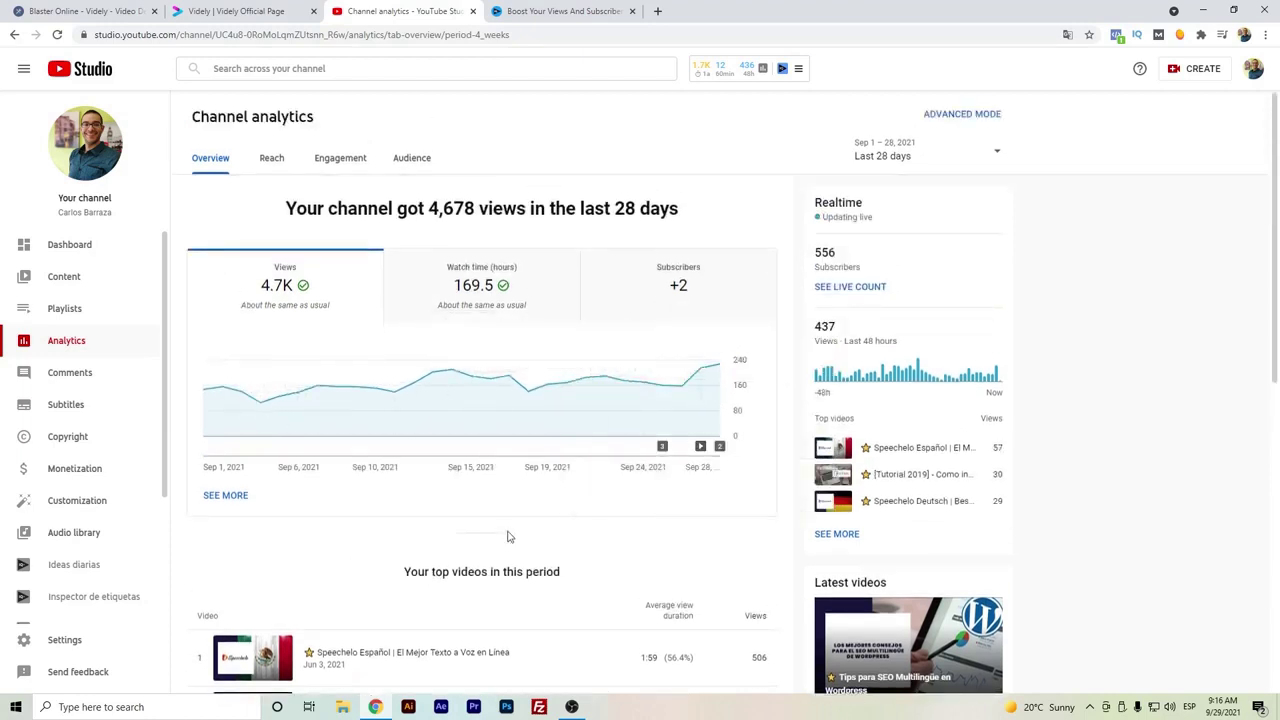
pyautogui.scroll(-1, 510, 530)
pyautogui.click(368, 591)
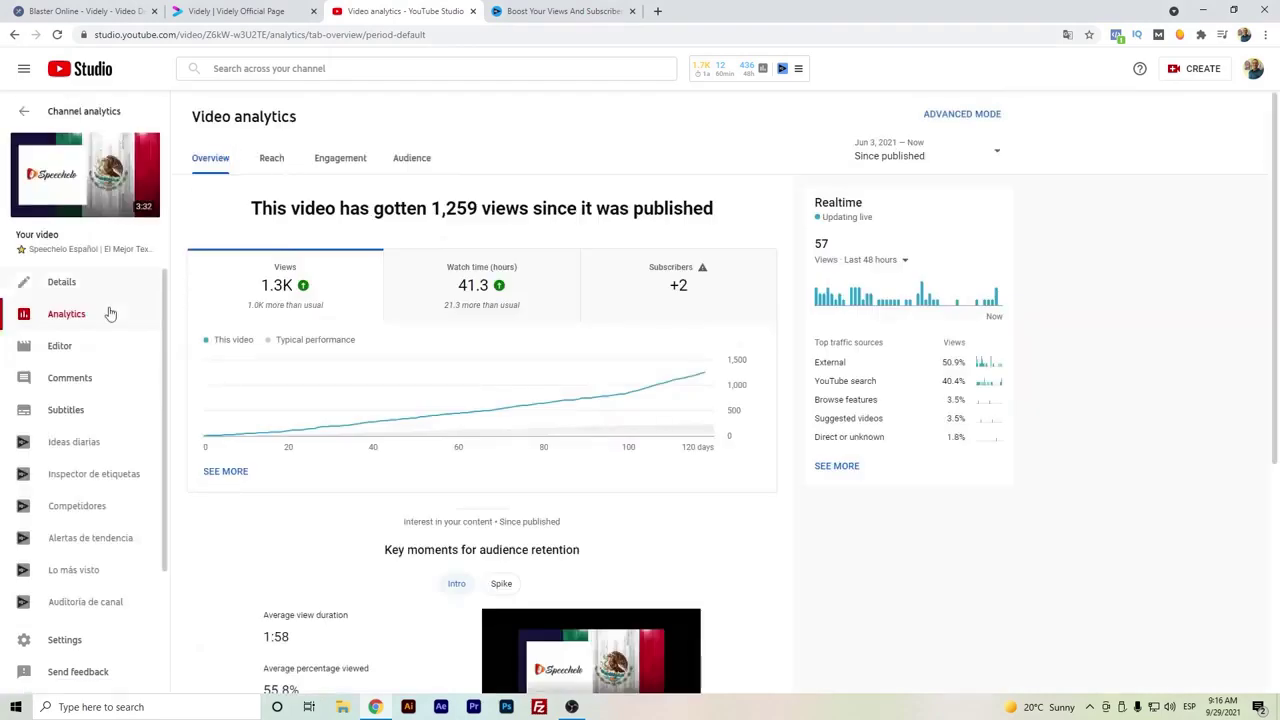
pyautogui.click(117, 294)
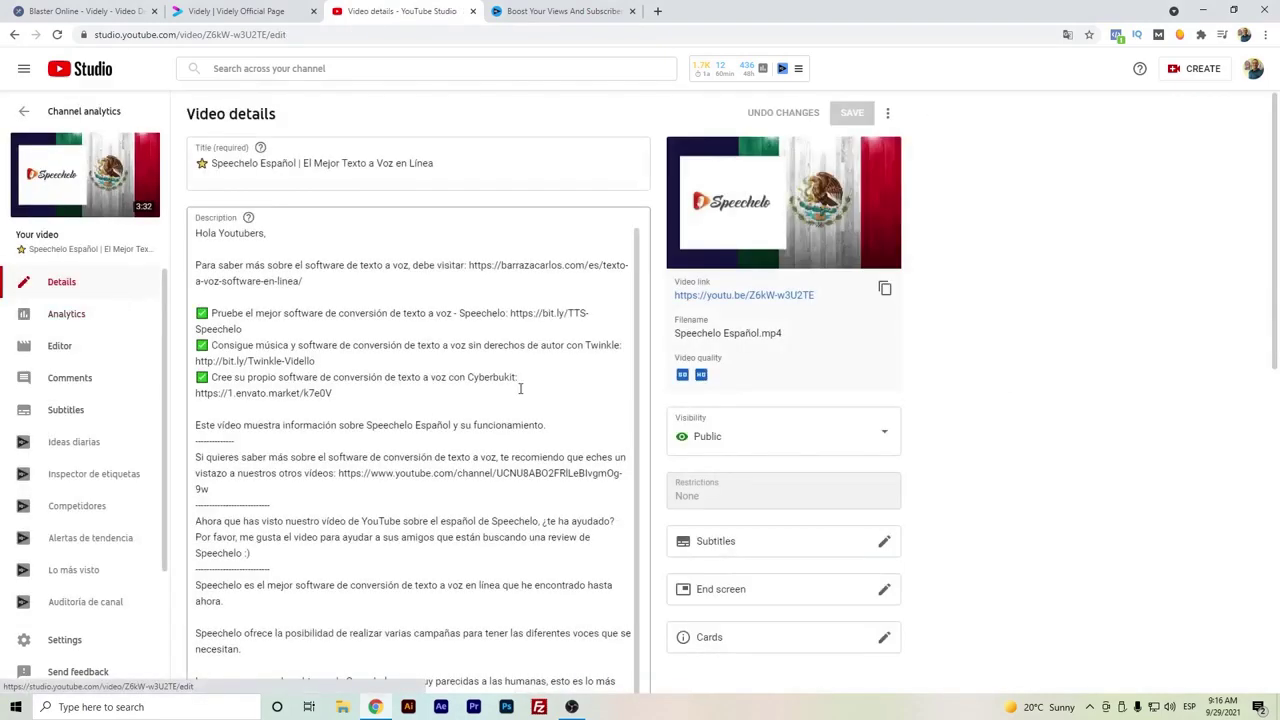
# Scroll through the video's description down to its existing tags
pyautogui.scroll(-1, 293, 270)
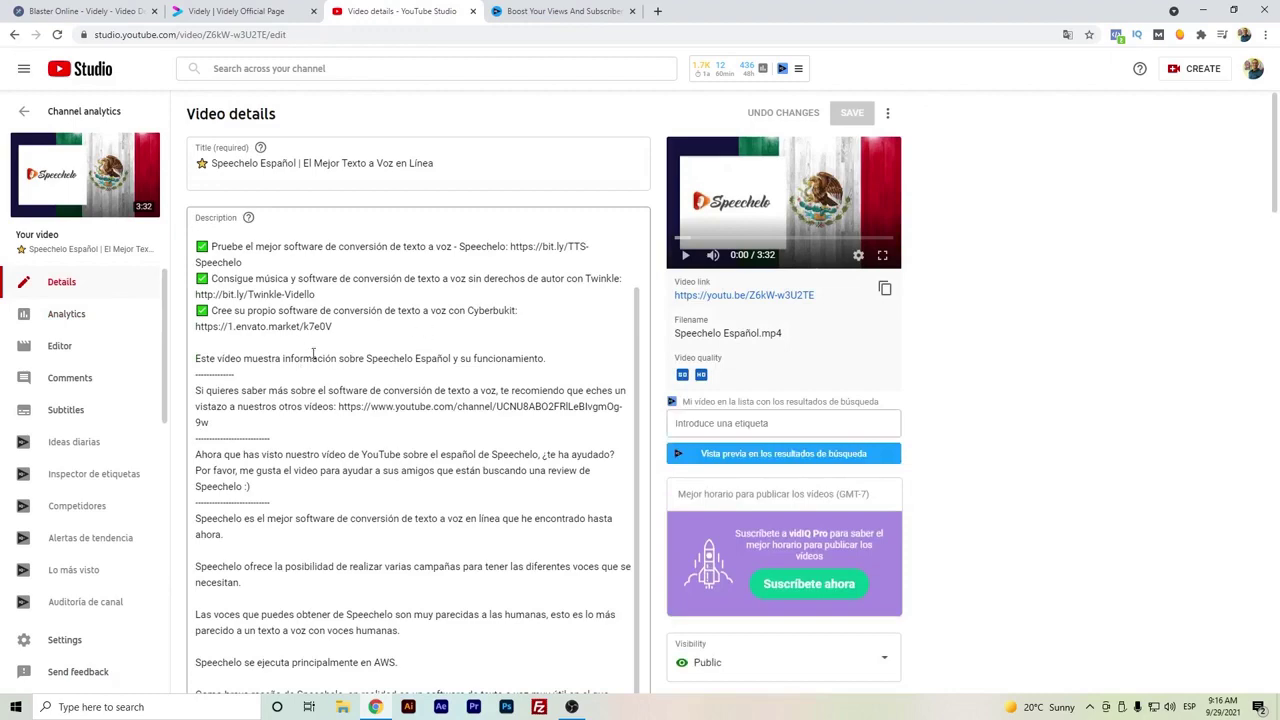
pyautogui.scroll(1, 313, 353)
pyautogui.scroll(-3, 313, 353)
pyautogui.scroll(-3, 313, 353)
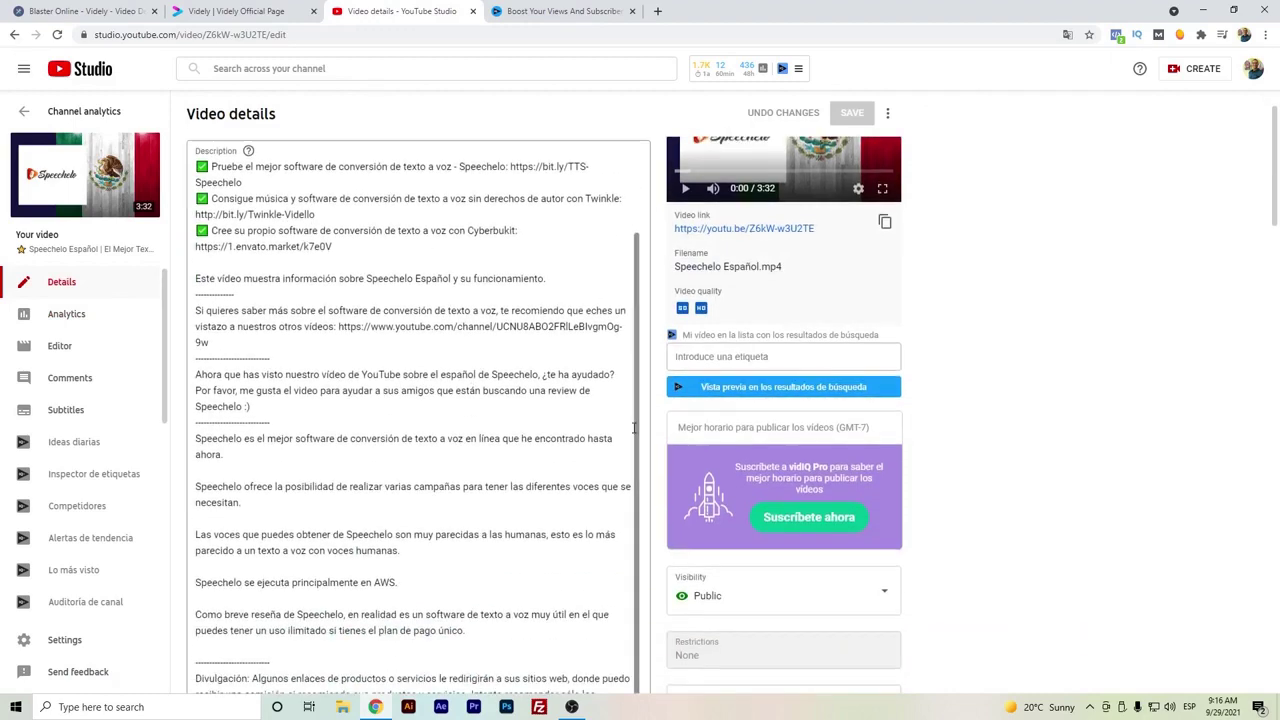
pyautogui.scroll(-3, 400, 400)
pyautogui.scroll(-3, 644, 437)
pyautogui.scroll(-3, 644, 437)
pyautogui.scroll(-3, 644, 437)
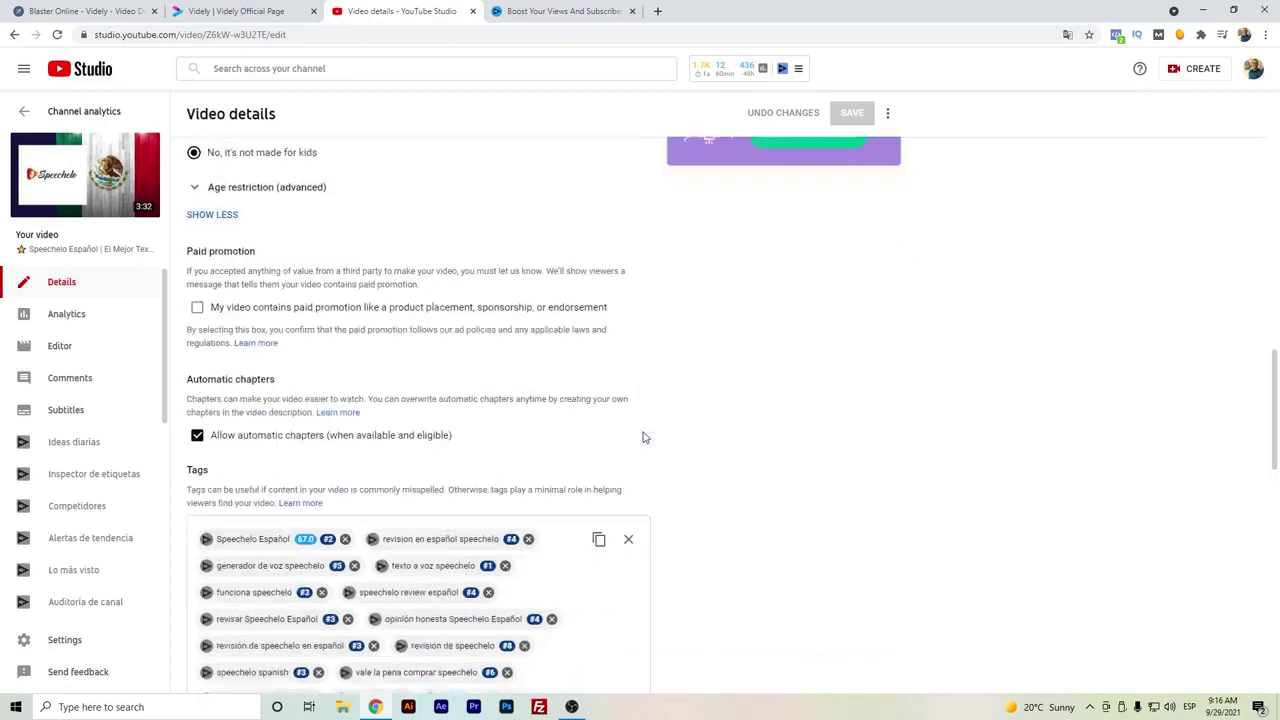
pyautogui.scroll(-2, 644, 437)
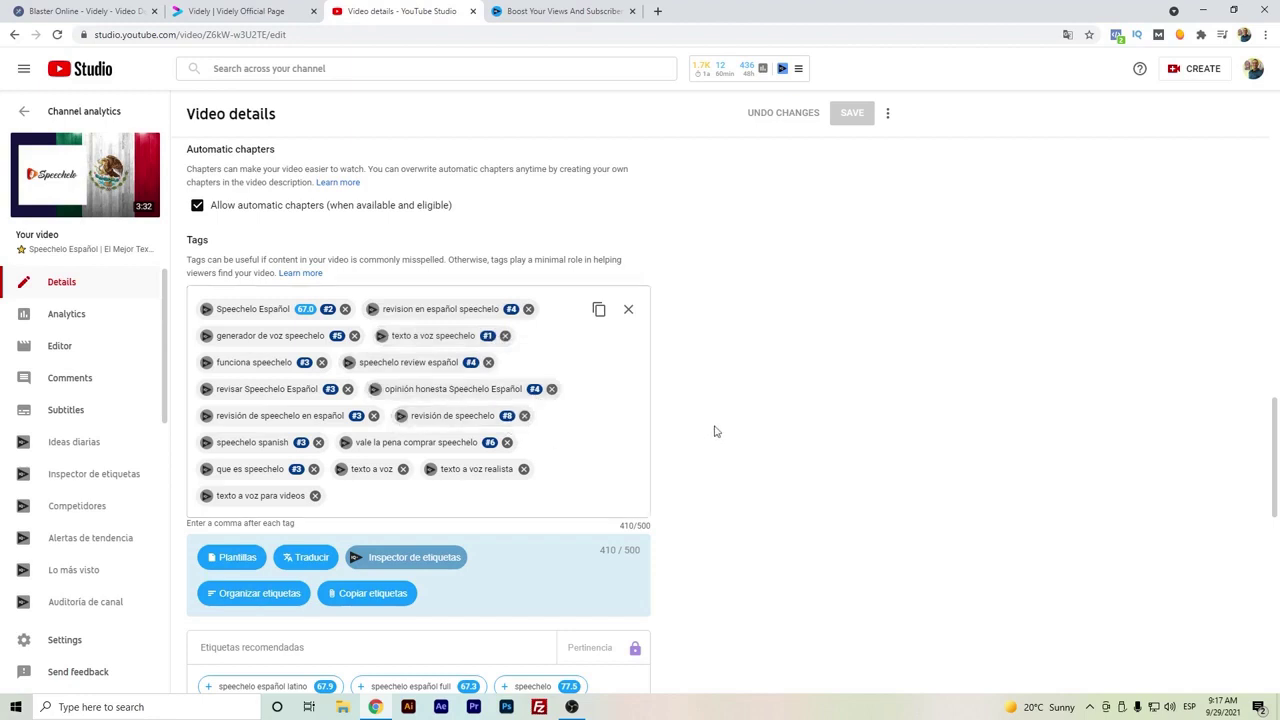
pyautogui.scroll(1, 715, 431)
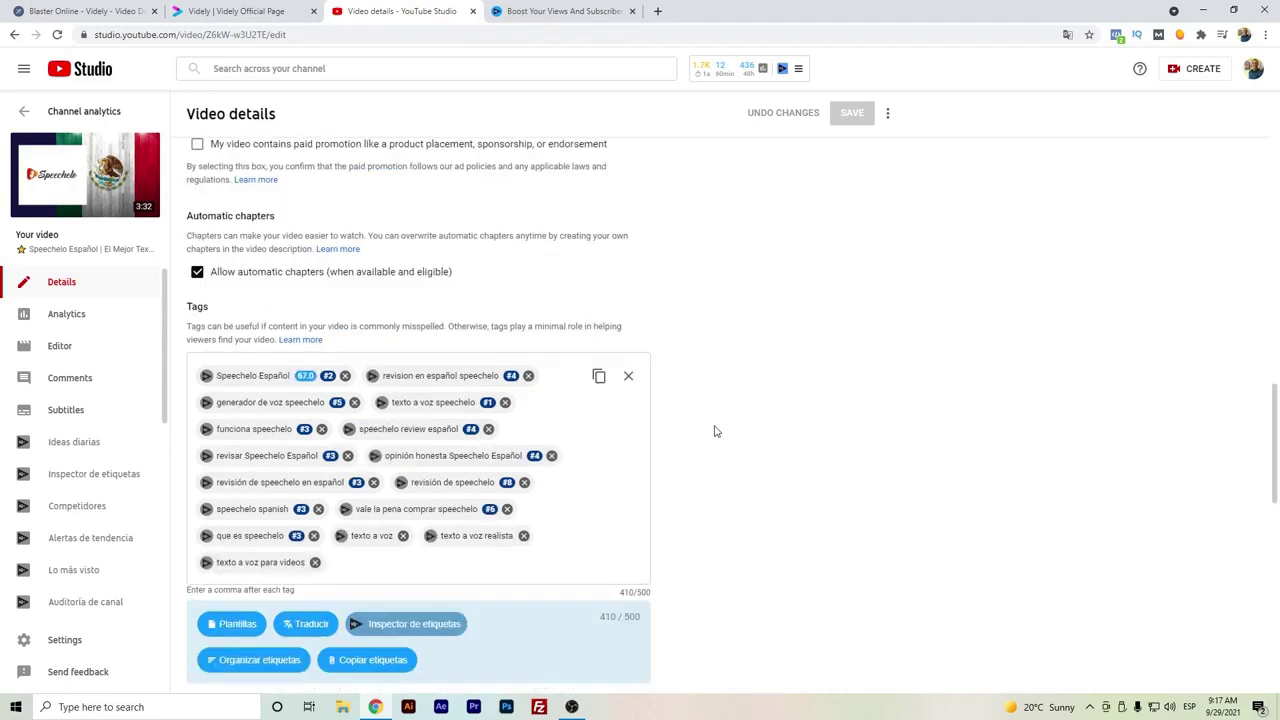
pyautogui.scroll(2, 715, 431)
pyautogui.scroll(2, 715, 431)
# Return to Blaster Online and view the dashboard: 95 keywords researched, 63 video details generated
pyautogui.scroll(5, 700, 432)
pyautogui.click(230, 11)
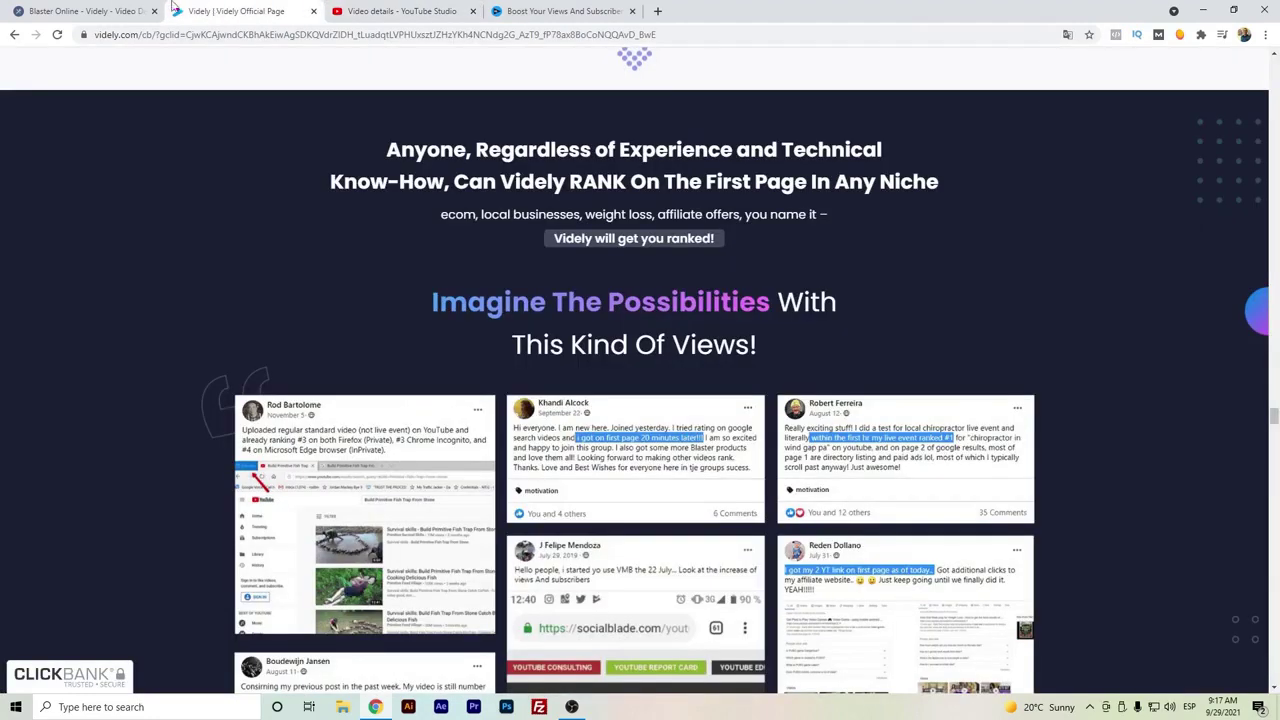
pyautogui.click(110, 11)
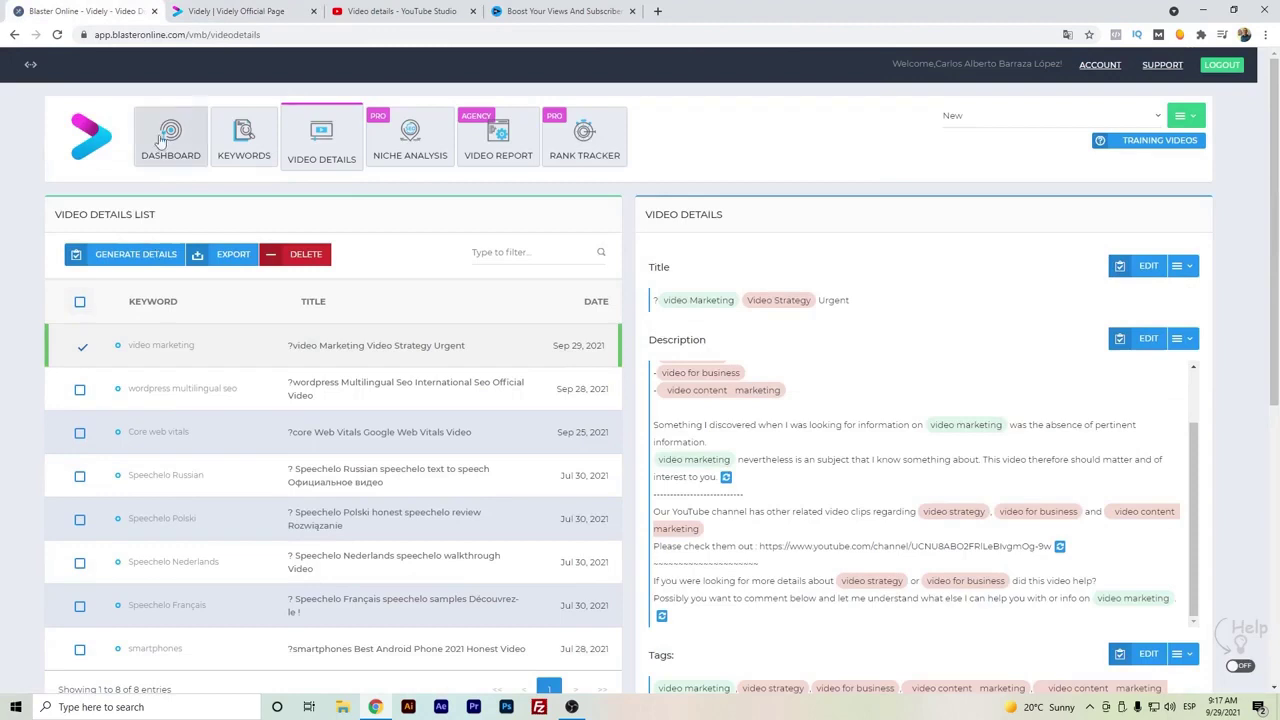
pyautogui.click(241, 137)
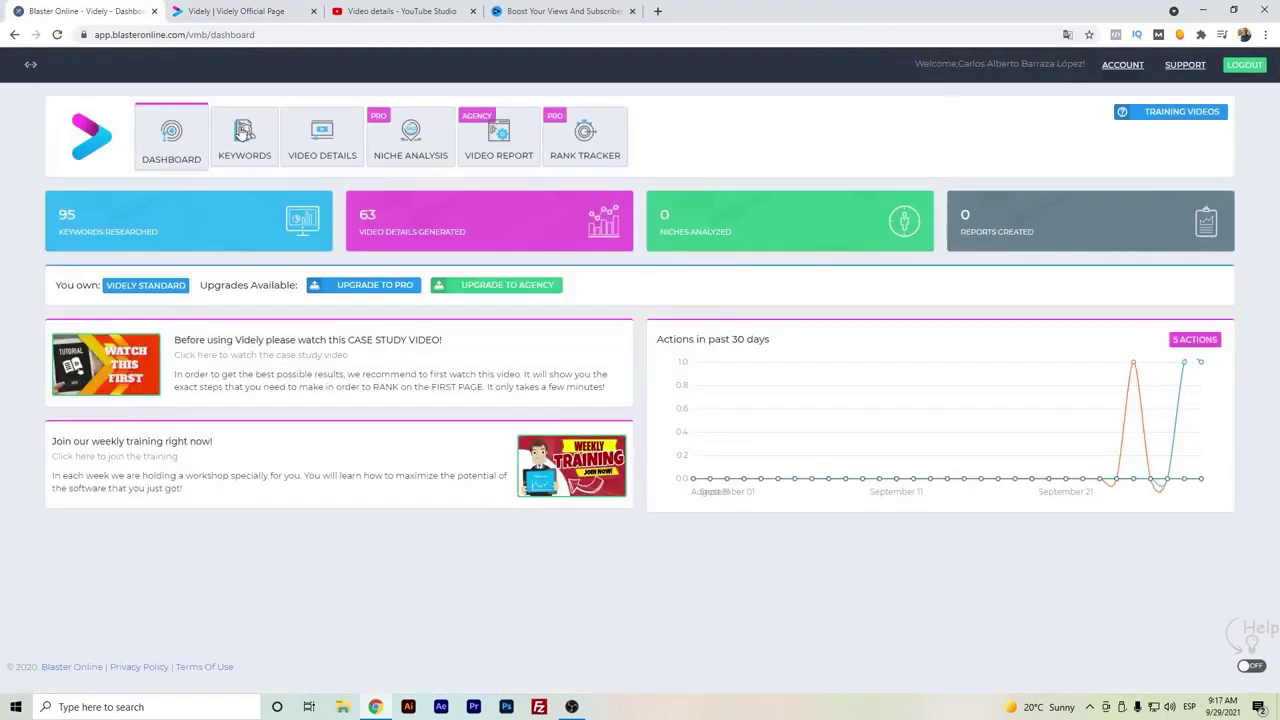